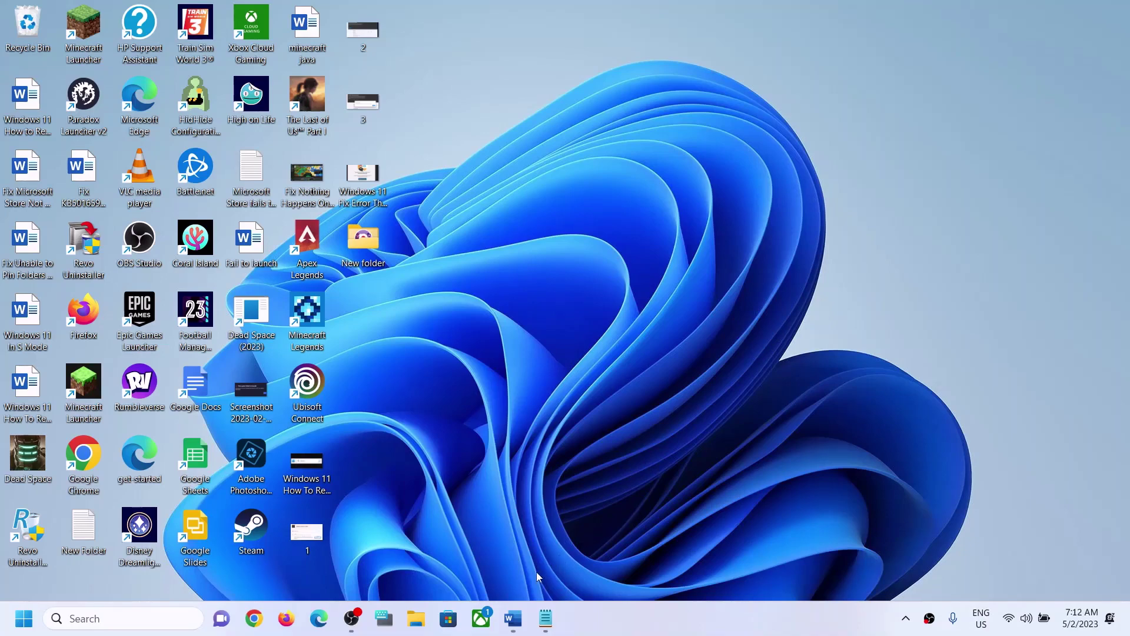
- Copy the Get-AppxPackage | Remove-AppxPackage line from Word and launch PowerShell as administrator
left_click(513, 619)
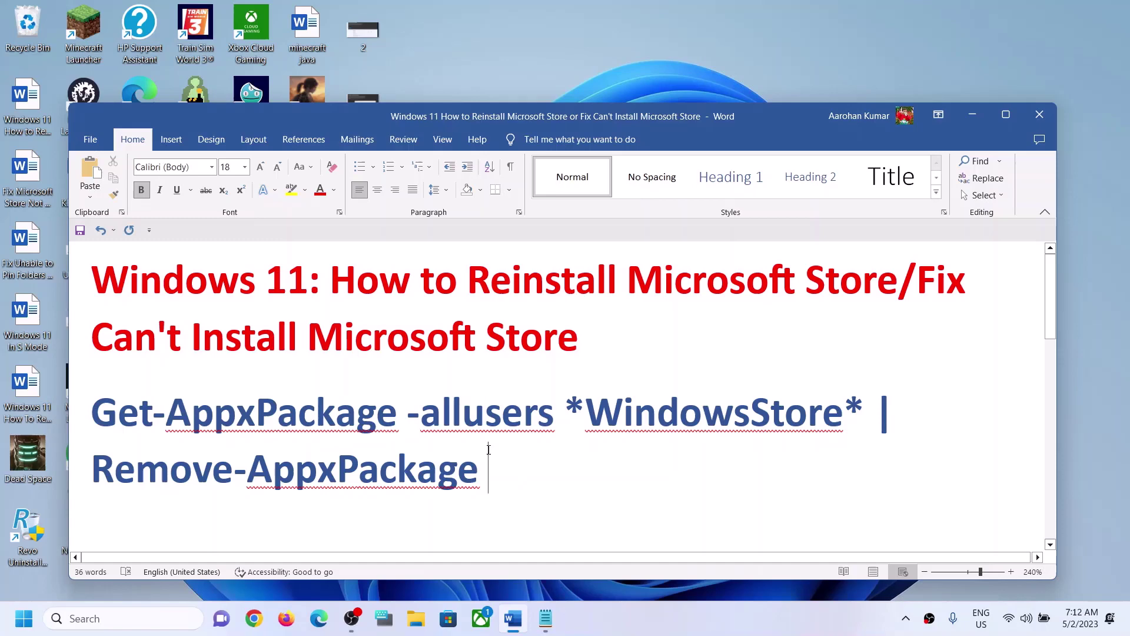
left_click_drag(488, 468, 95, 416)
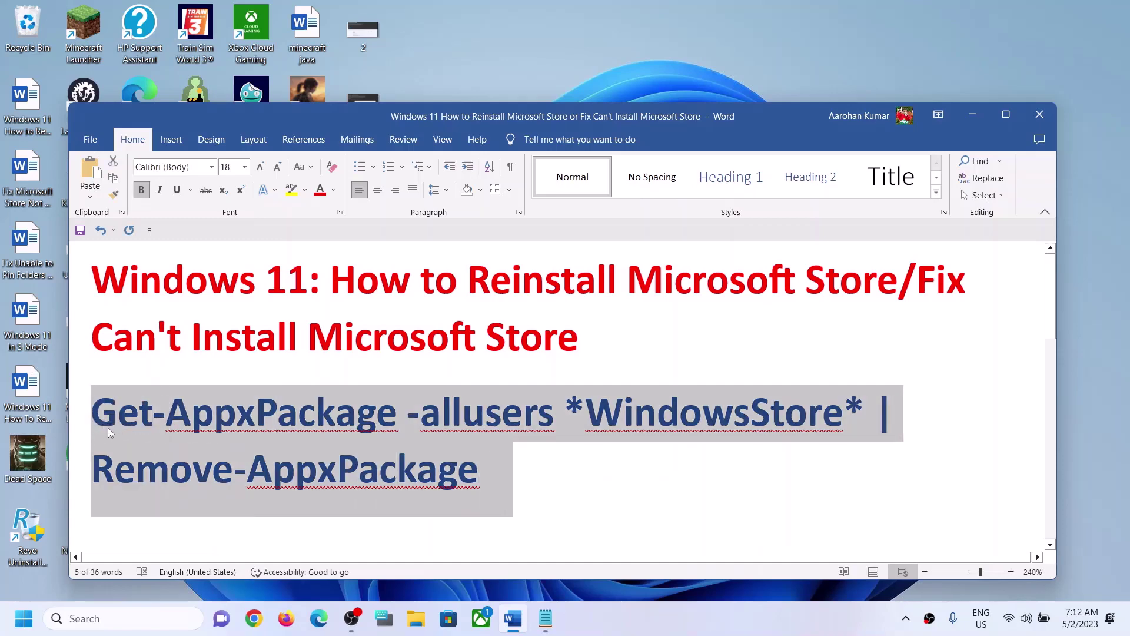
left_click(111, 618)
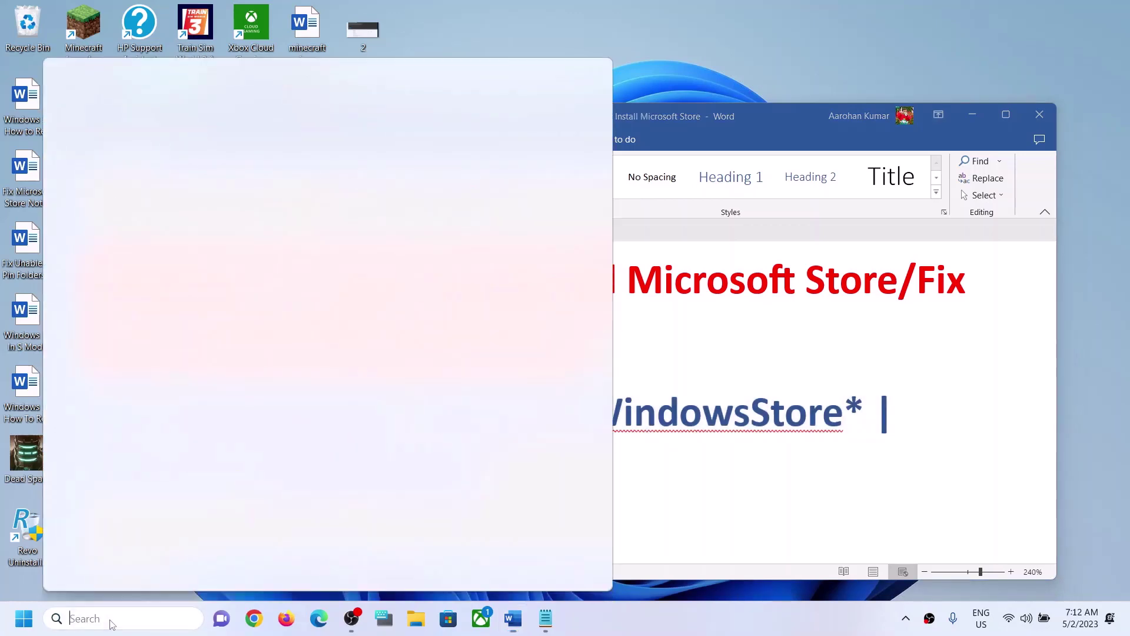
type("powersh")
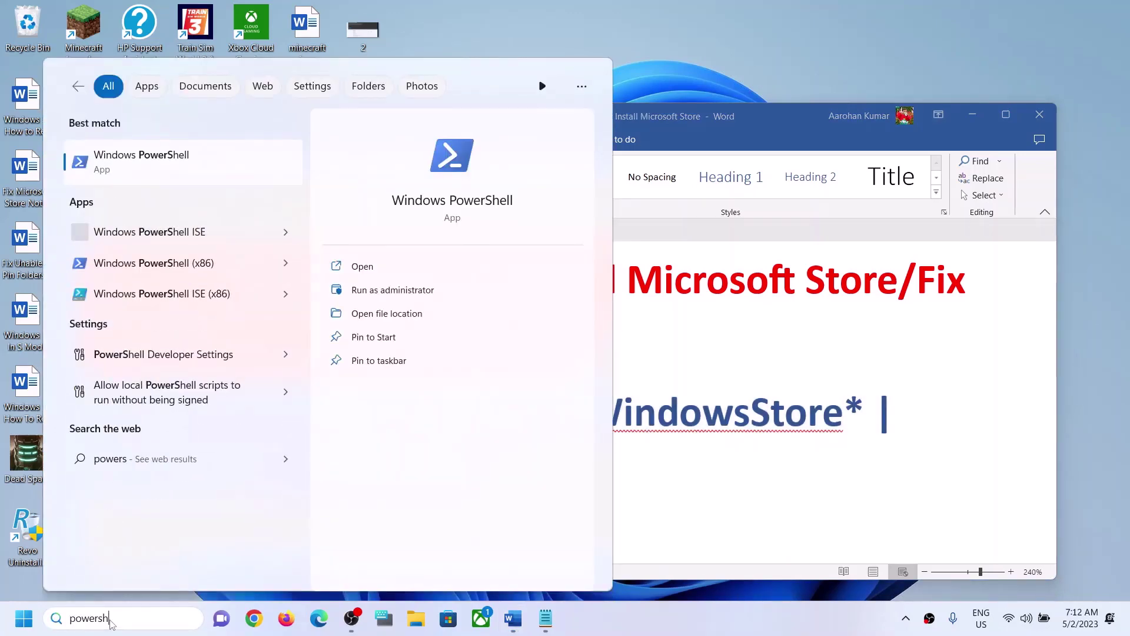
type("ell")
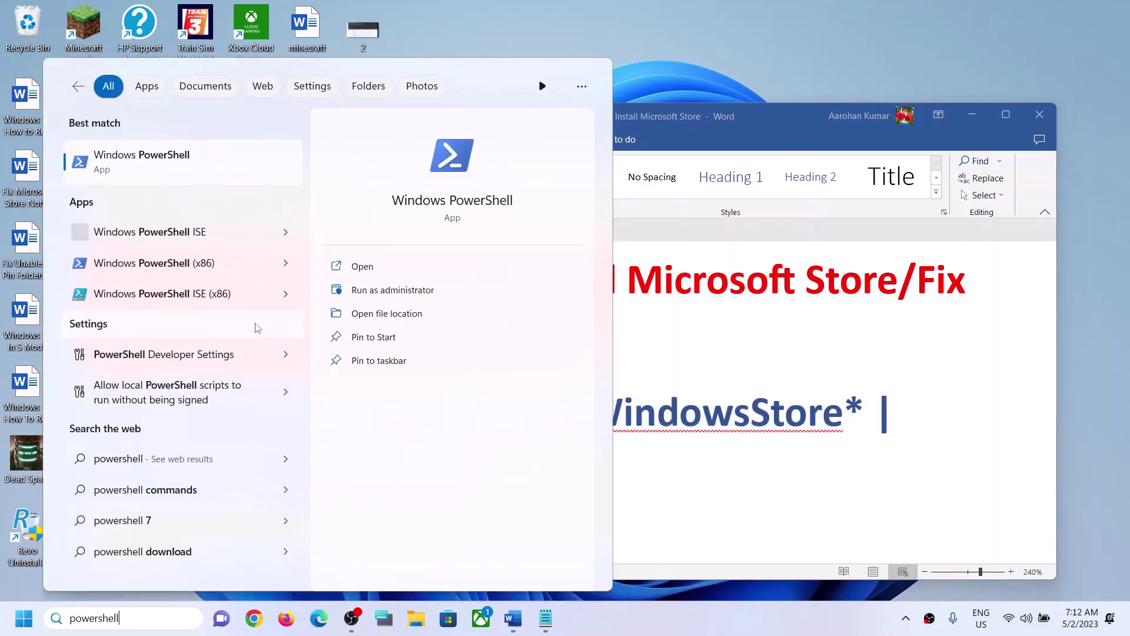
right_click(159, 172)
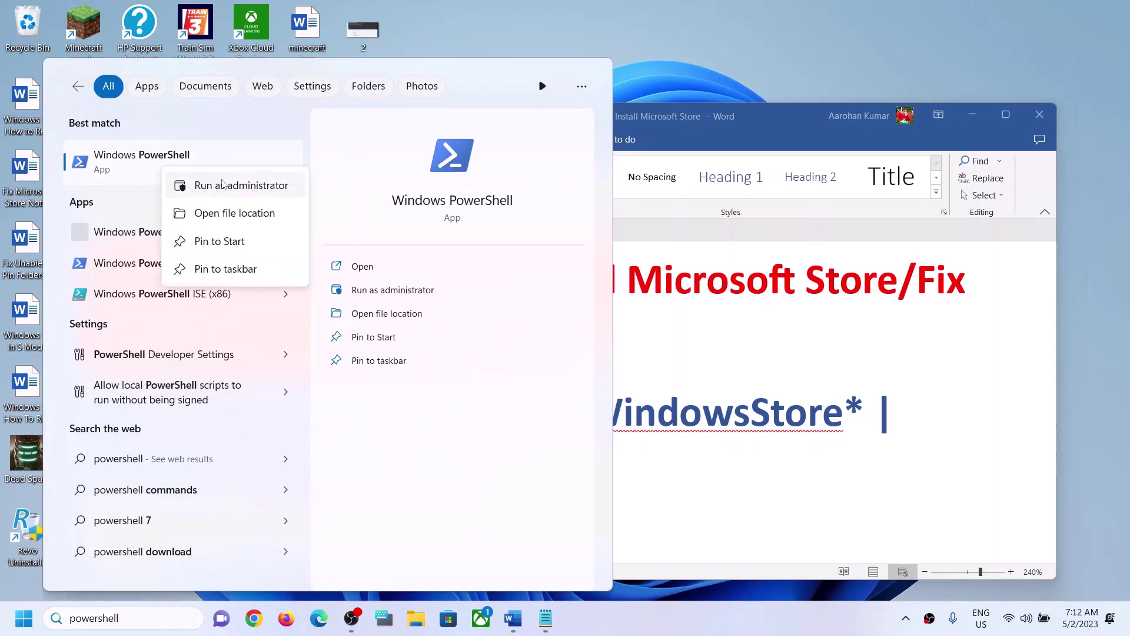
left_click(240, 186)
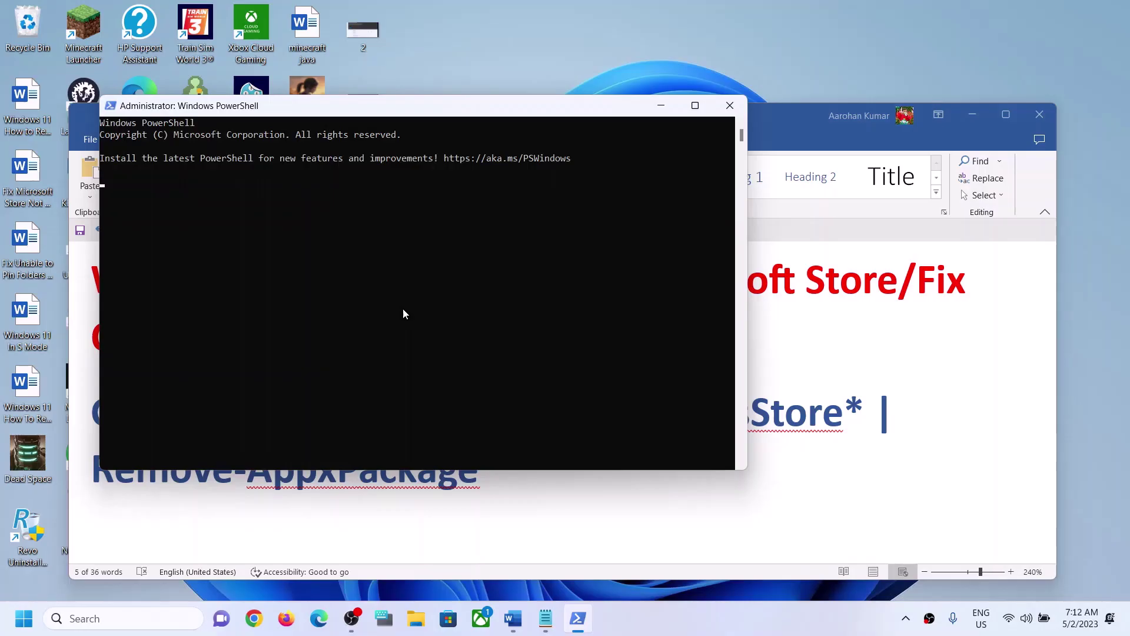
- Paste and run the Get-AppxPackage | Remove-AppxPackage Store removal command at the PowerShell prompt
type("Get-AppxPackage -allusers *WindowsStore* | Remove-AppxPackage")
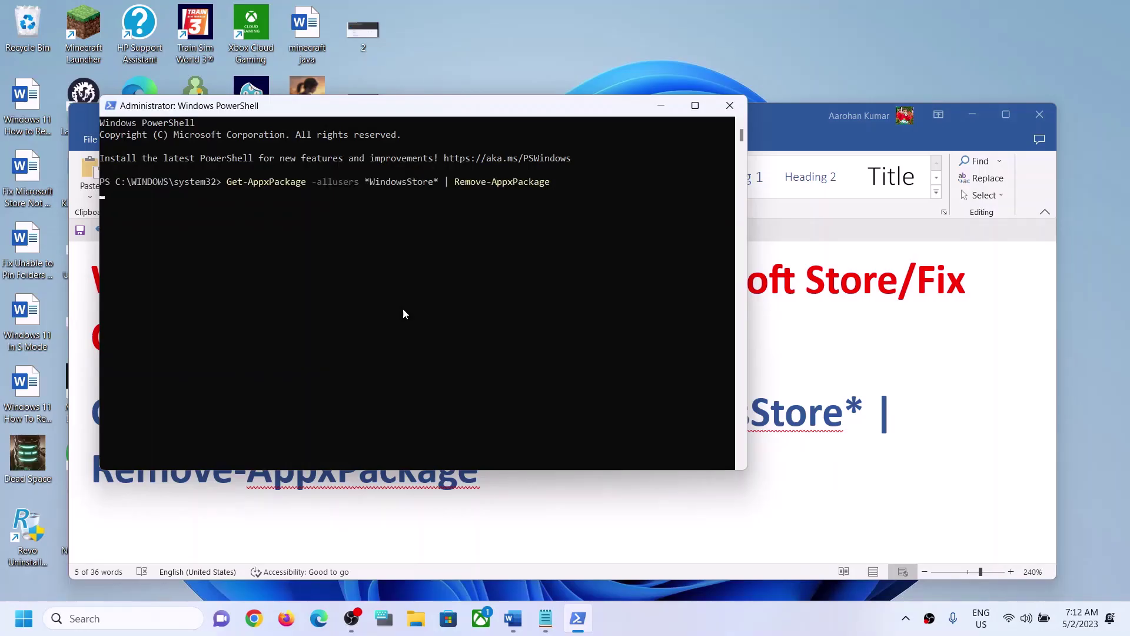
key("Return")
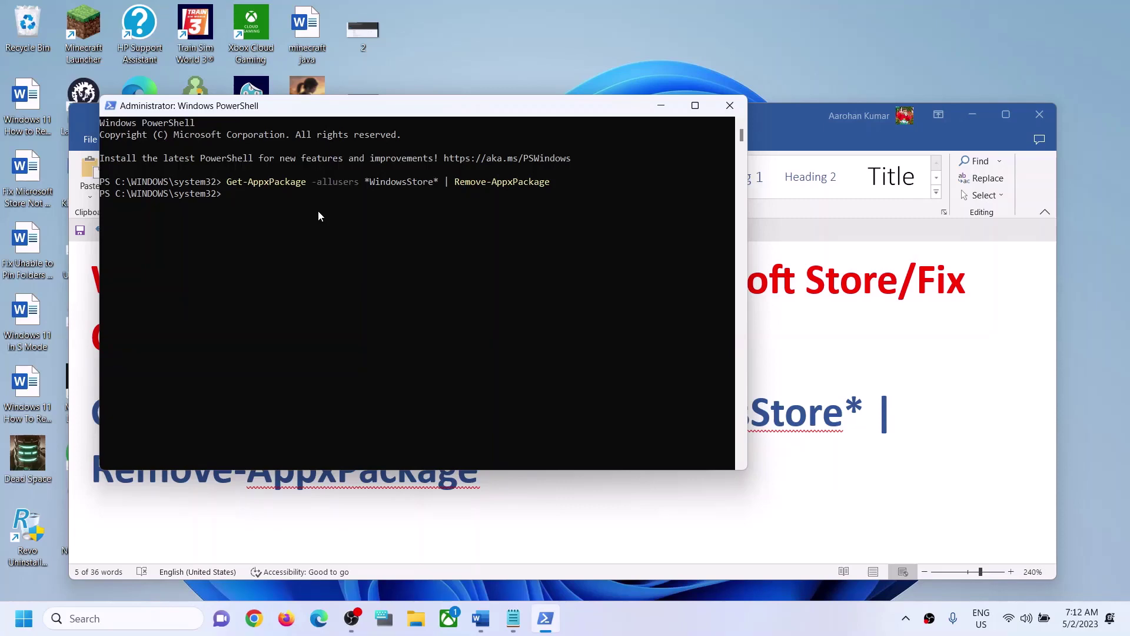
- Copy the Foreach {Add-AppxPackage …} re-registration block from Word and run it in PowerShell
left_click(532, 511)
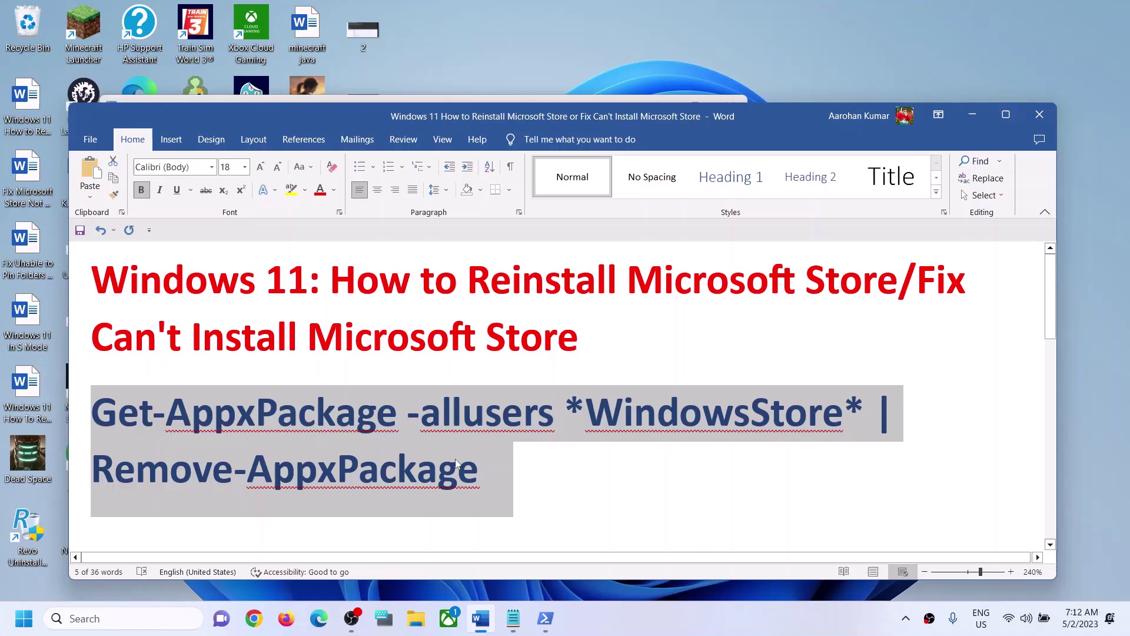
scroll(430, 461, "down", 3)
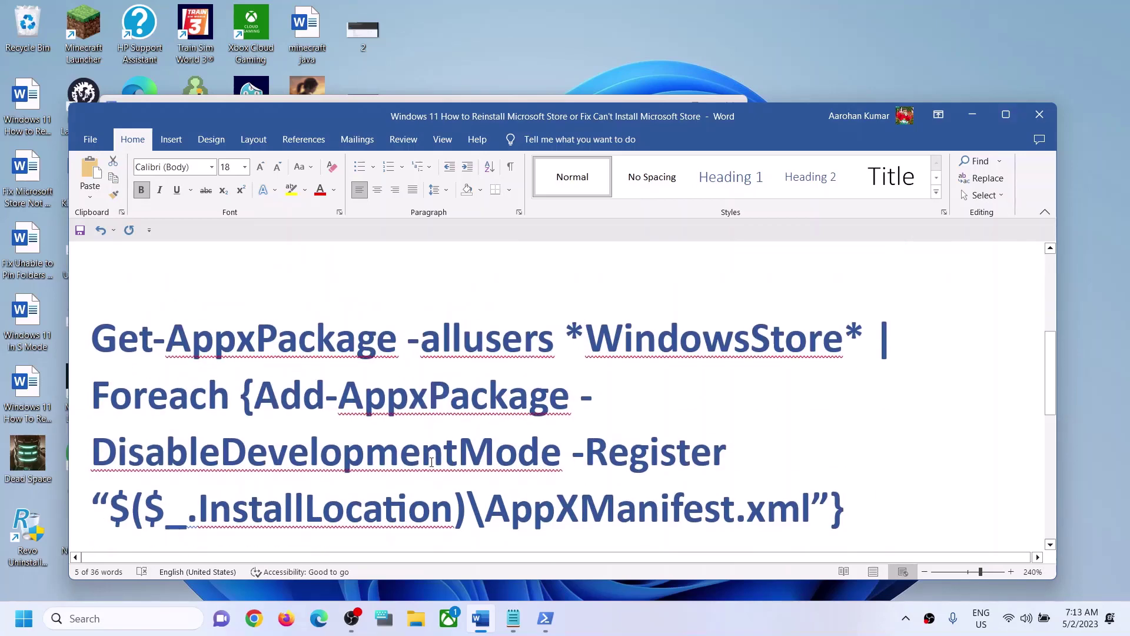
left_click_drag(851, 505, 123, 300)
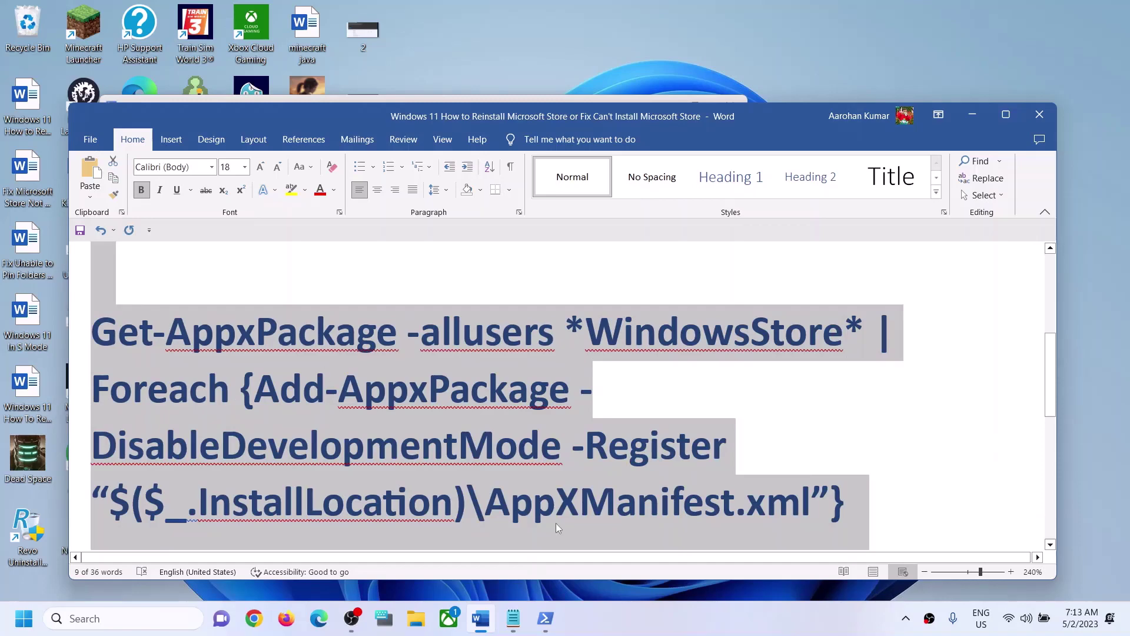
left_click(634, 509)
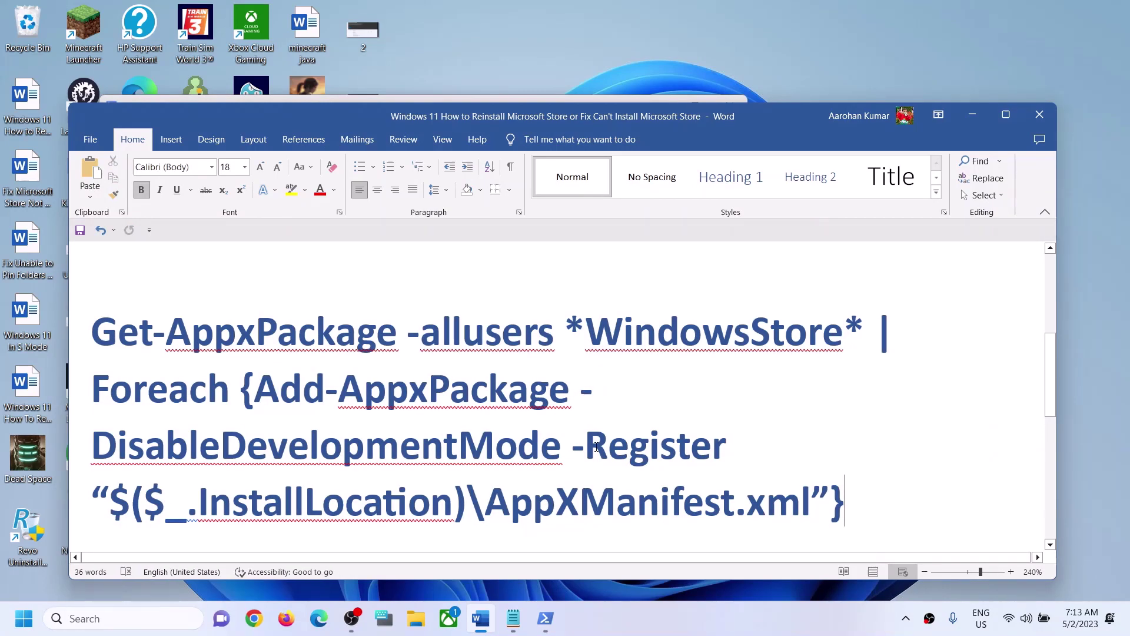
mouse_move(845, 500)
left_mouse_down()
mouse_move(189, 311)
mouse_move(92, 328)
left_mouse_up()
key("ctrl+c")
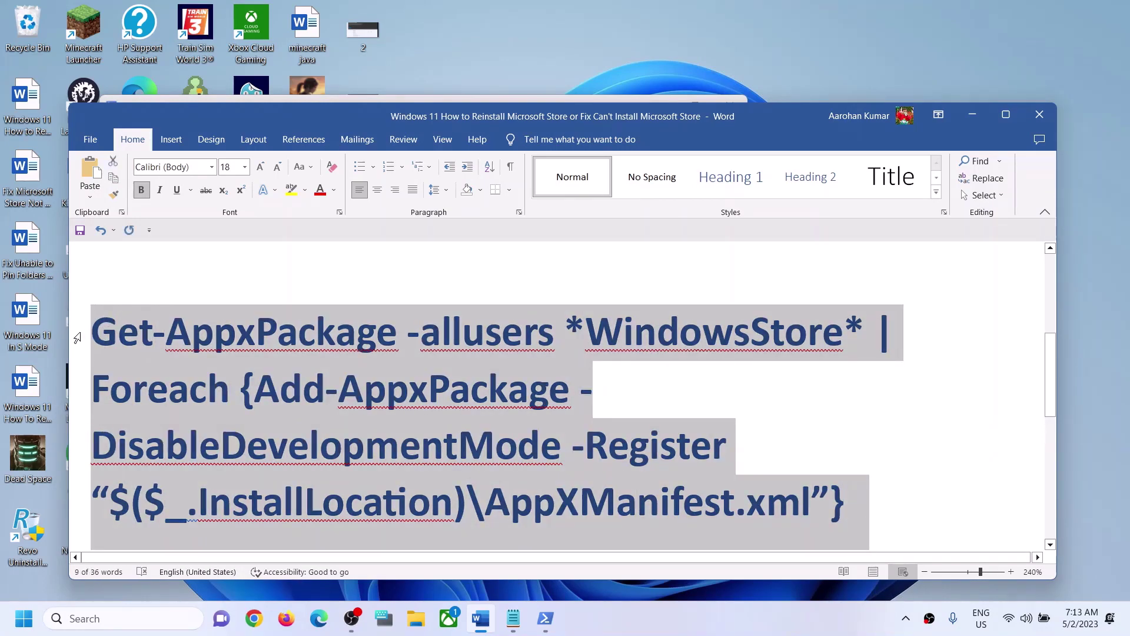
scroll(503, 412, "down", 2)
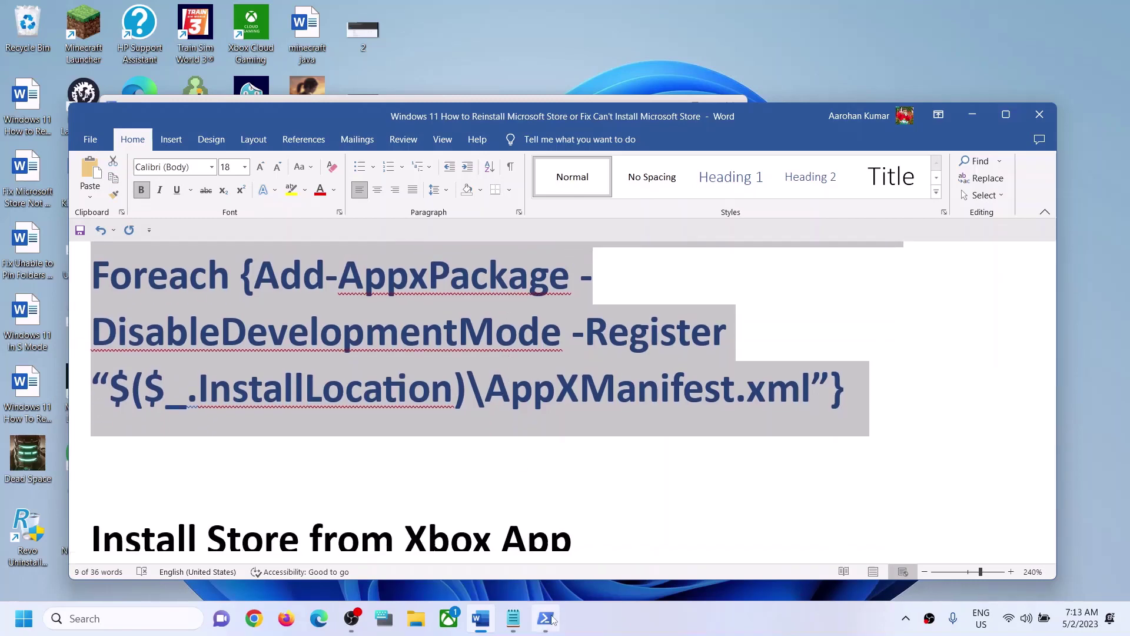
left_click(546, 619)
key("ctrl+v")
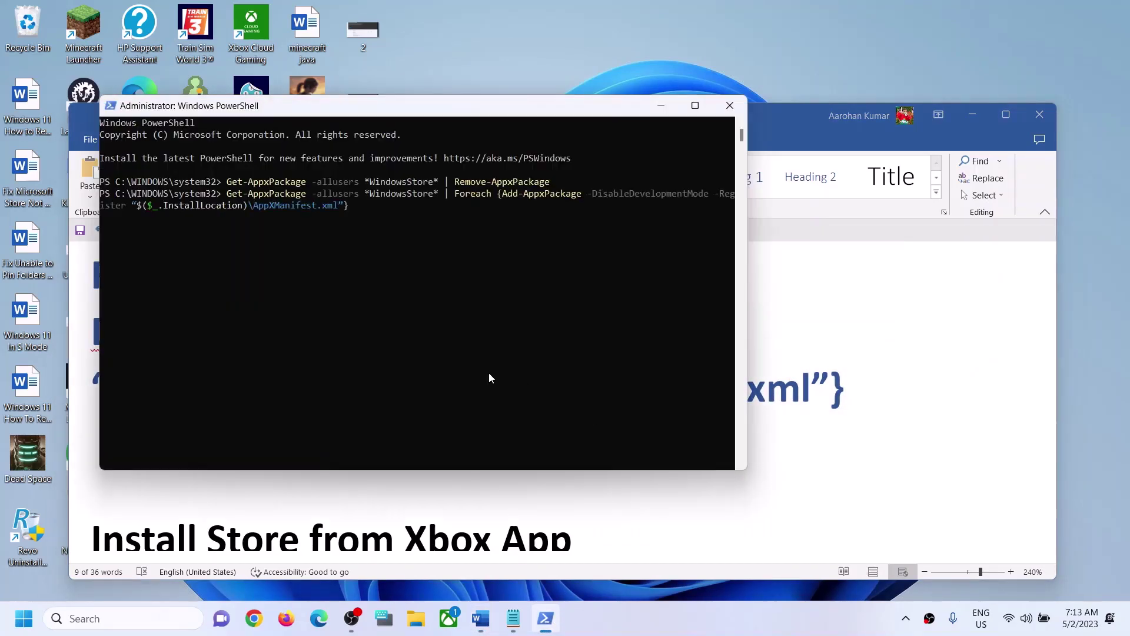
key("Return")
- Launch Microsoft Store from Windows search, minimize it, and switch back to Word
left_click(142, 617)
type("sto")
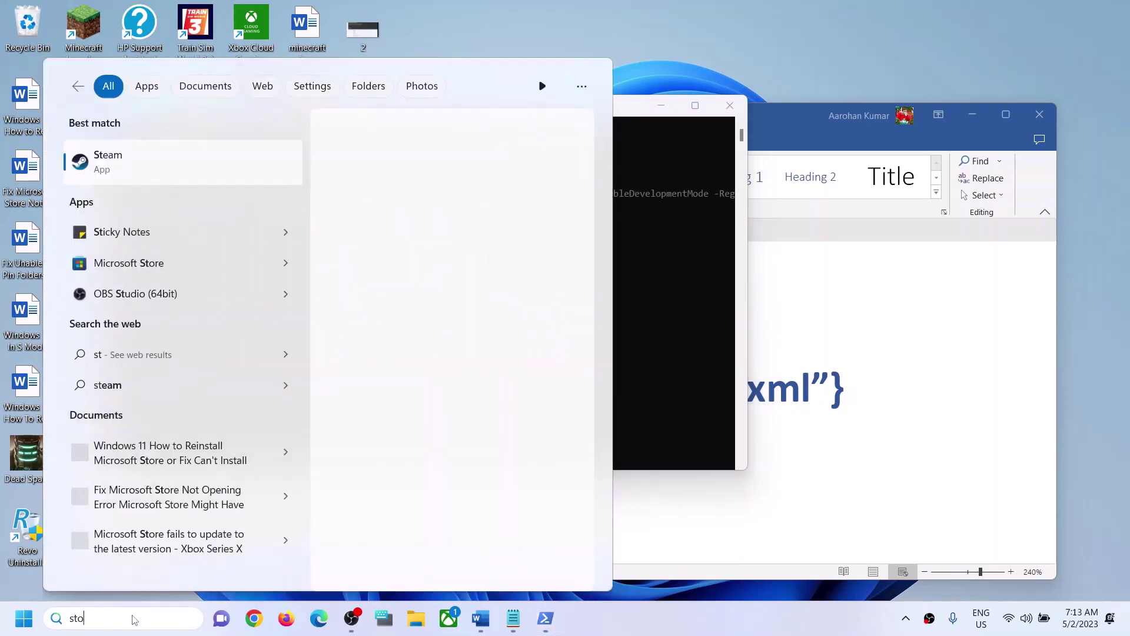
type("re")
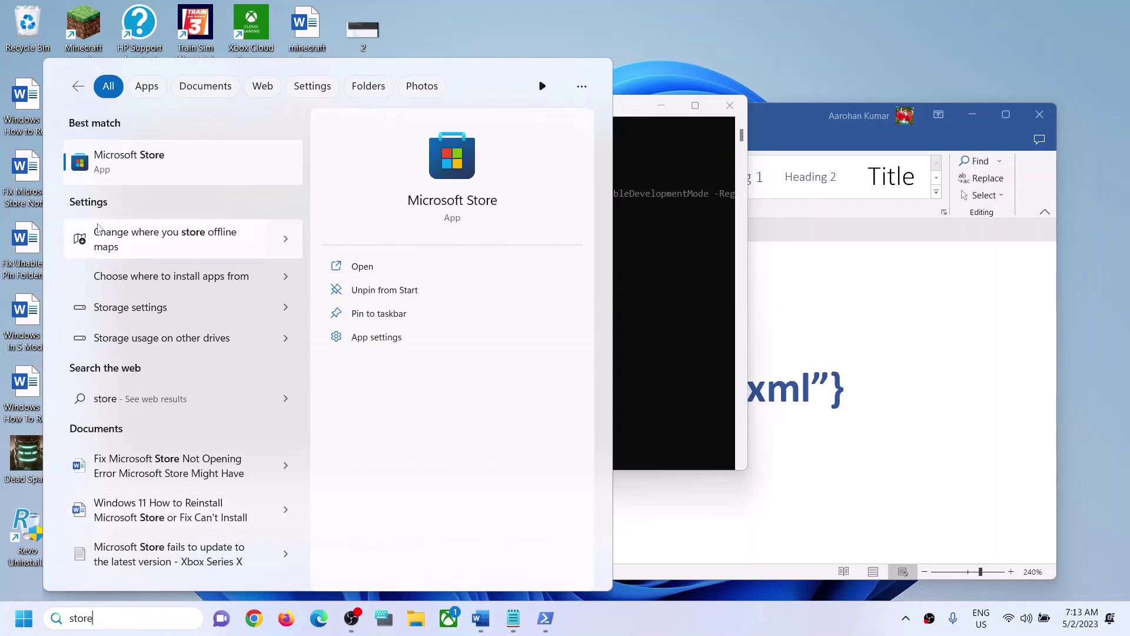
left_click(129, 162)
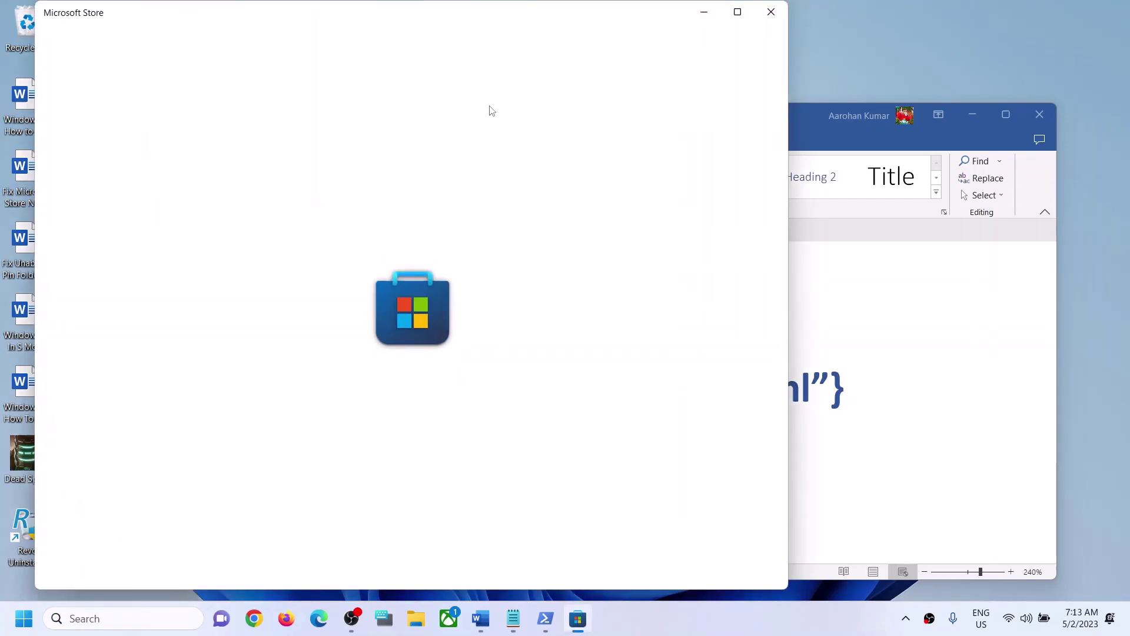
left_click(704, 12)
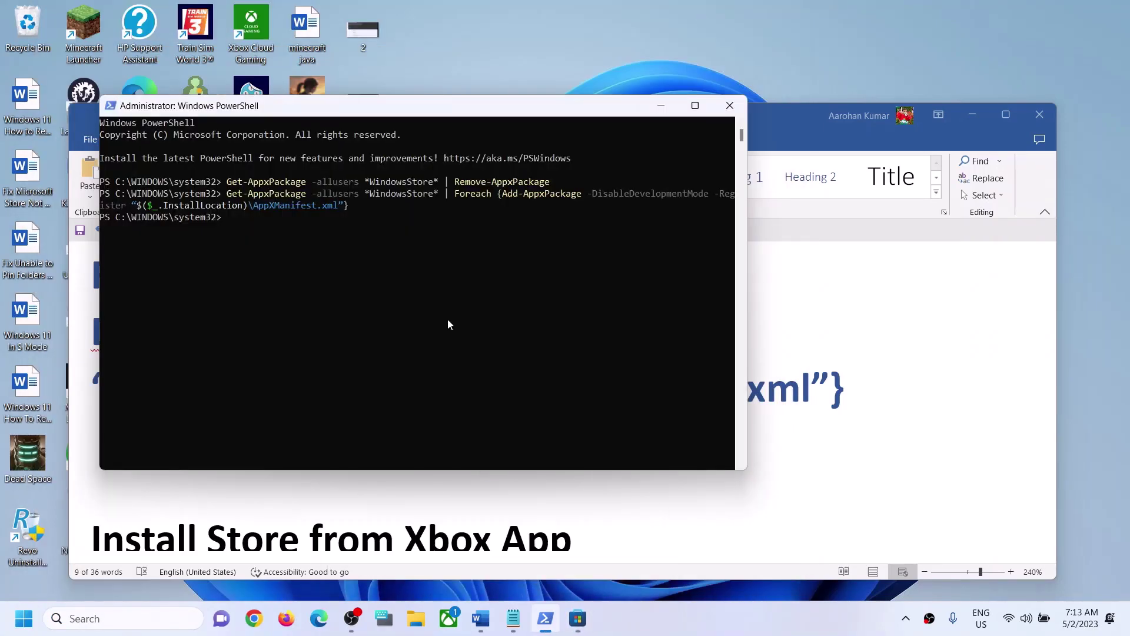
key("alt+Tab")
scroll(566, 380, "up", 3)
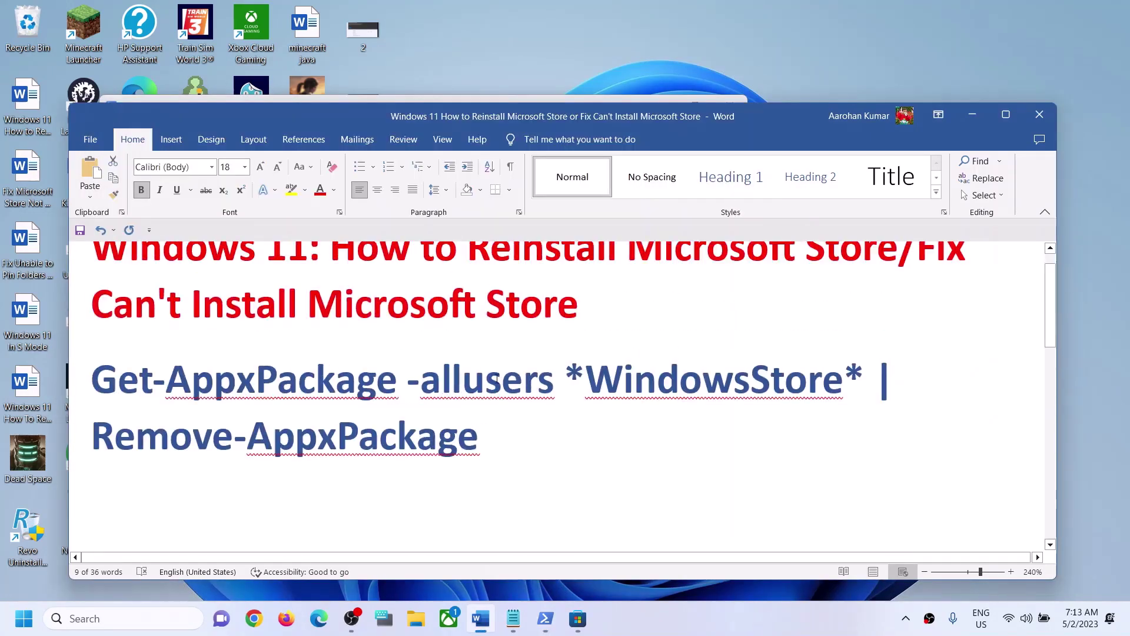
scroll(496, 379, "down", 3)
scroll(496, 378, "down", 3)
scroll(496, 378, "down", 2)
scroll(497, 378, "down", 1)
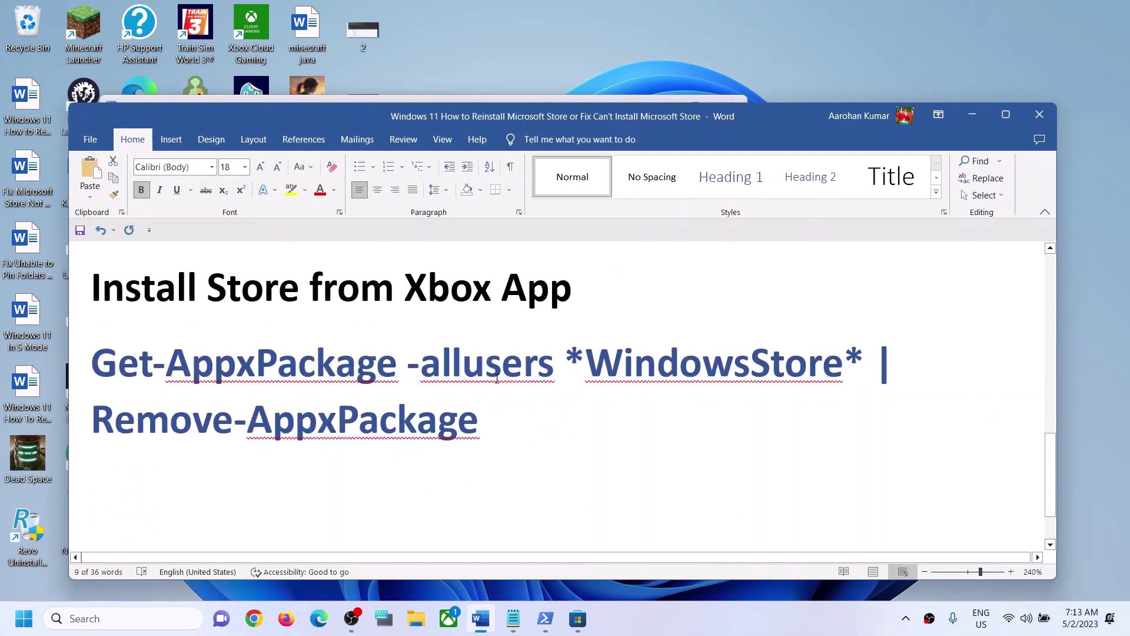
- Select the Remove-AppxPackage command and 'Xbox App' heading in the notes, after a brief PowerShell search detour
left_click_drag(497, 421, 118, 380)
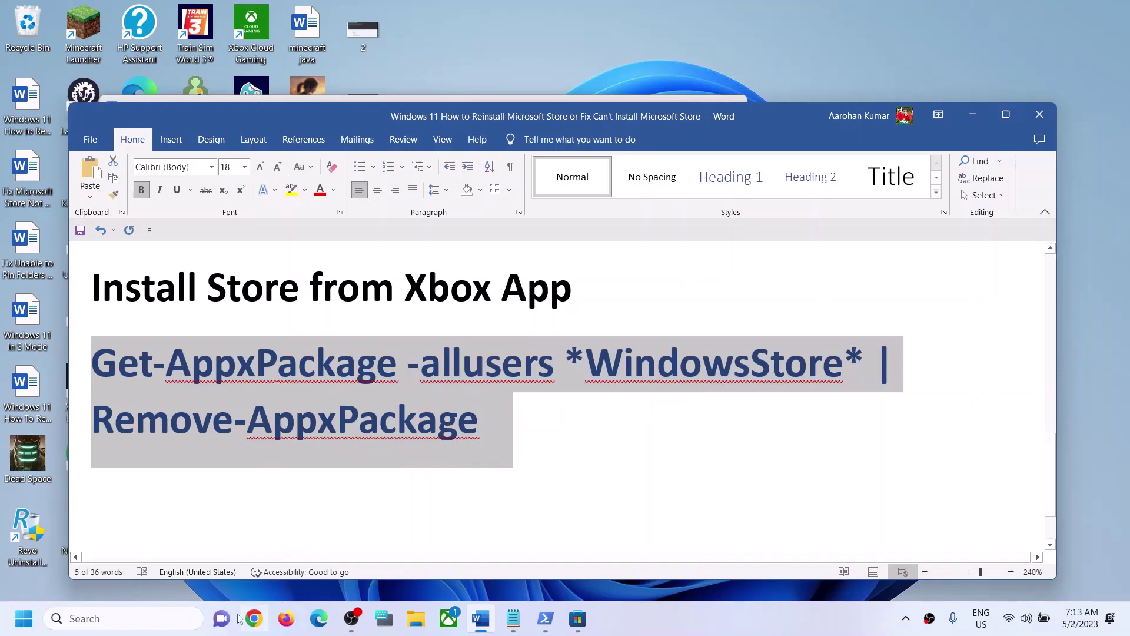
left_click(124, 618)
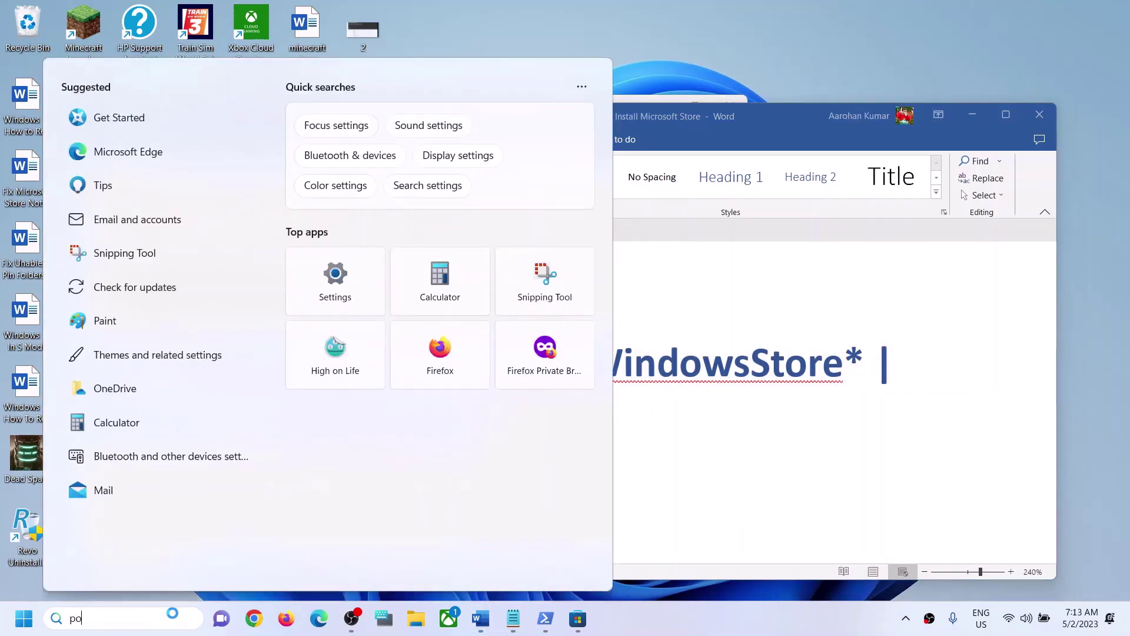
type("powershe")
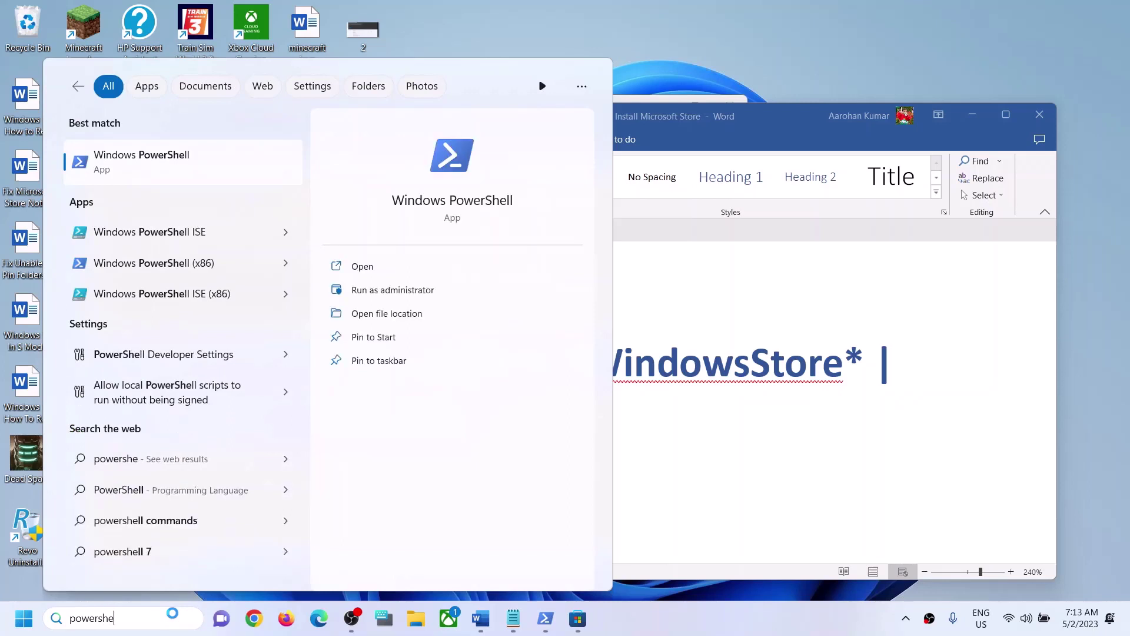
type("ll")
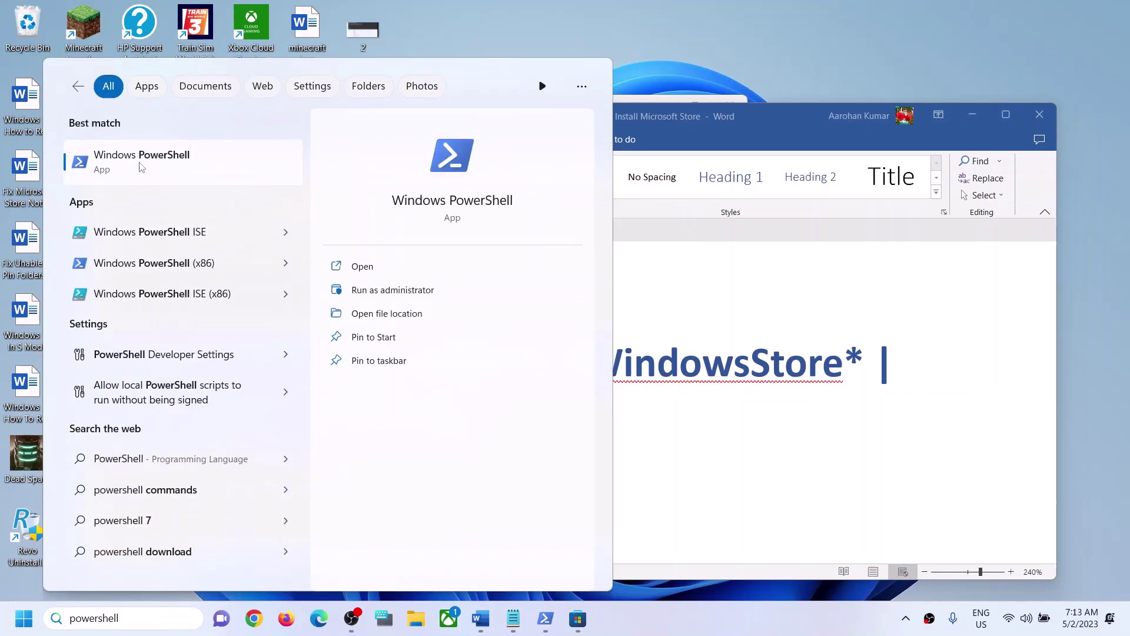
right_click(140, 166)
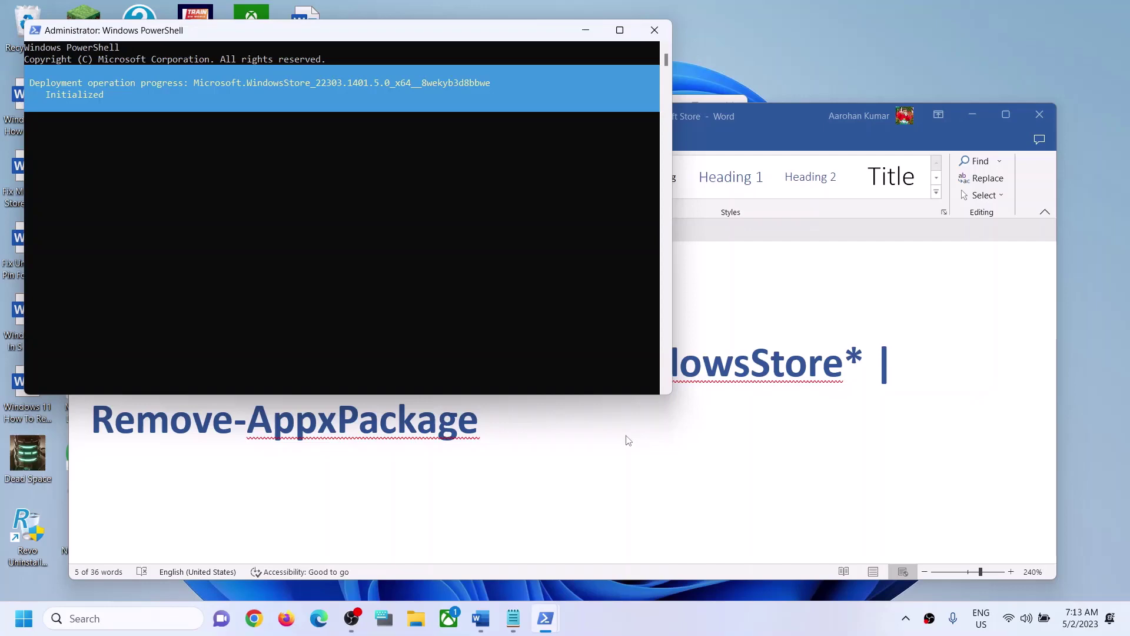
left_click(581, 474)
scroll(581, 474, "down", 1)
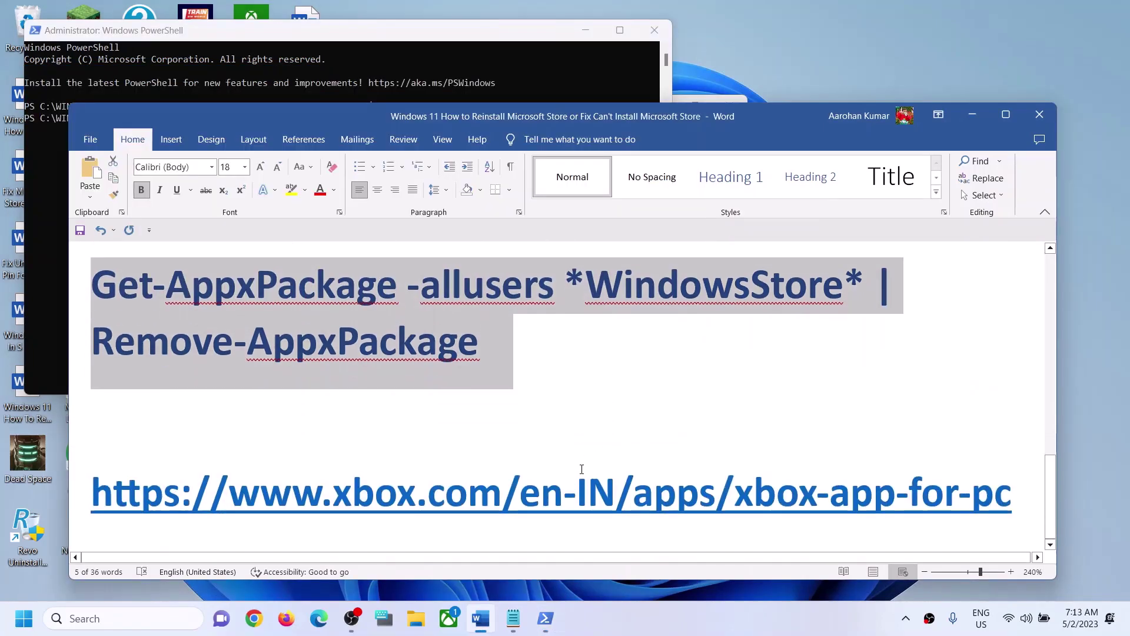
scroll(581, 474, "up", 1)
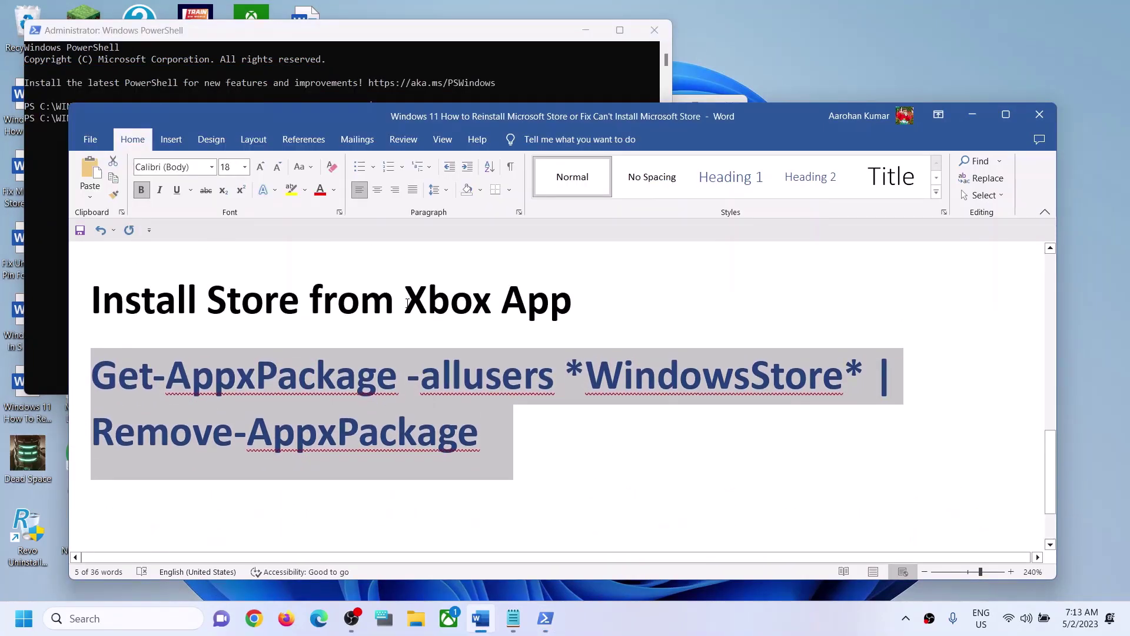
left_click_drag(406, 302, 547, 302)
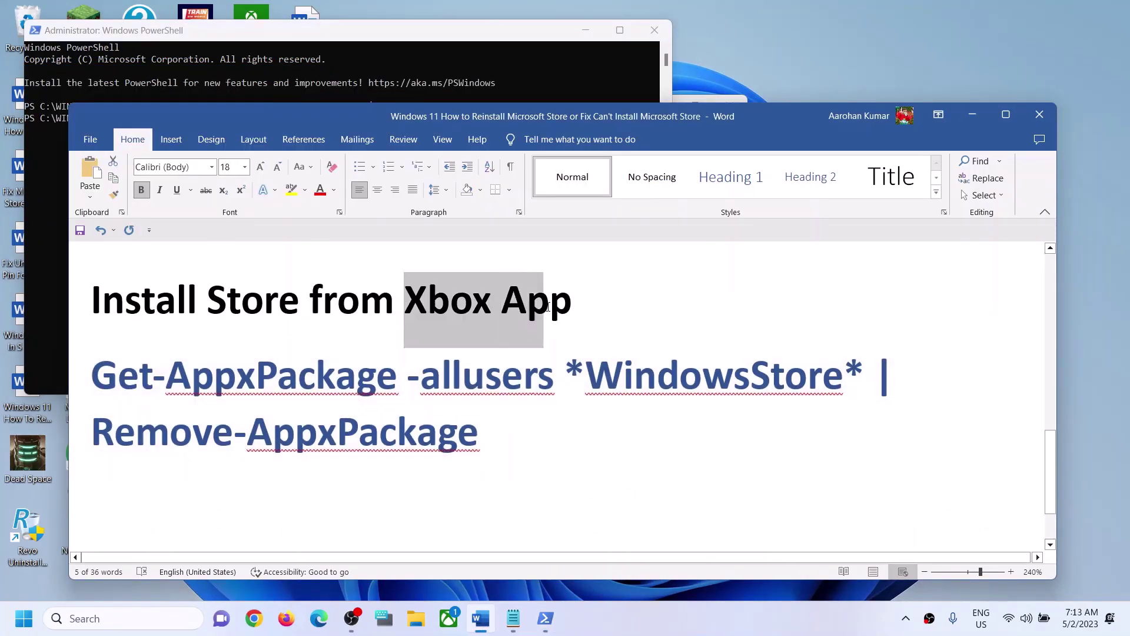
- Launch the Xbox app from Windows search and copy the xbox.com link from the notes
left_click(106, 616)
type("xbox")
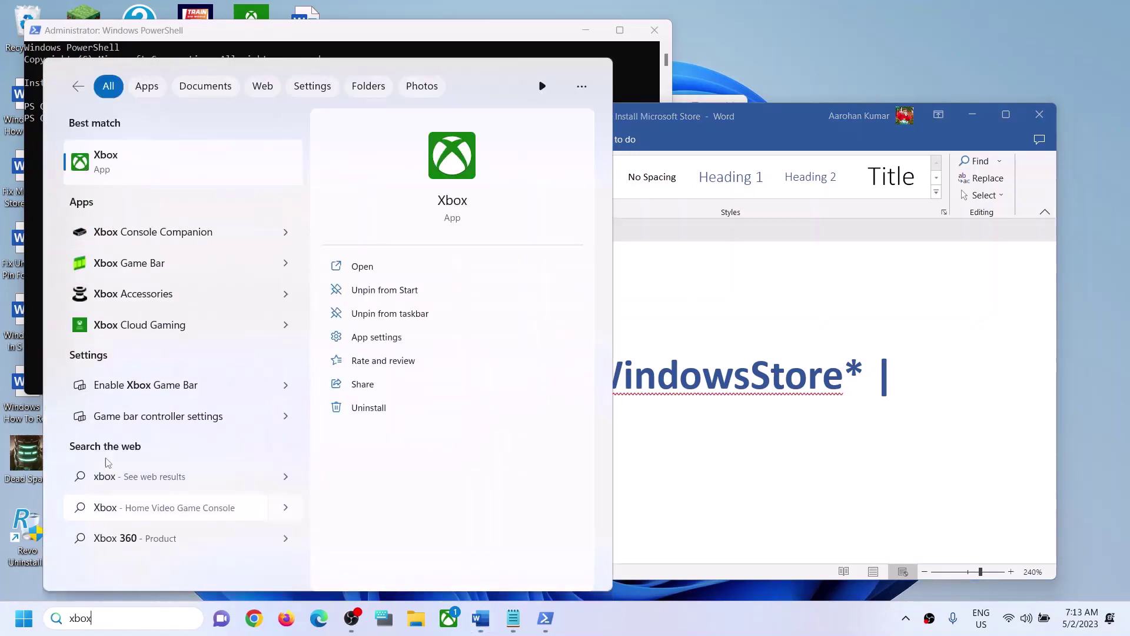
left_click(170, 160)
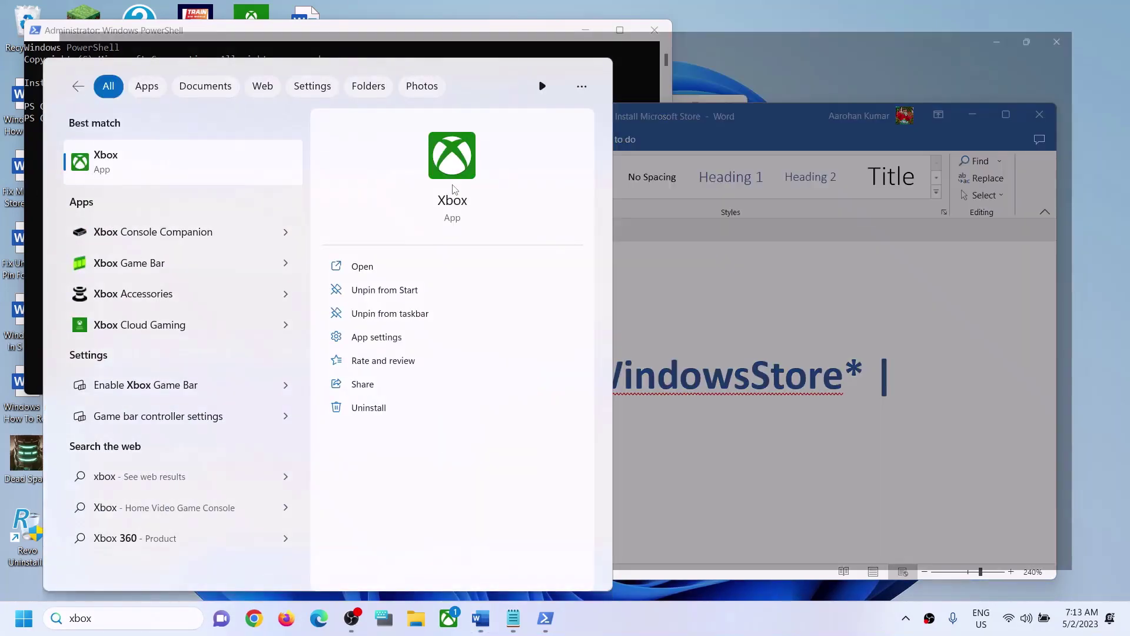
left_click(479, 618)
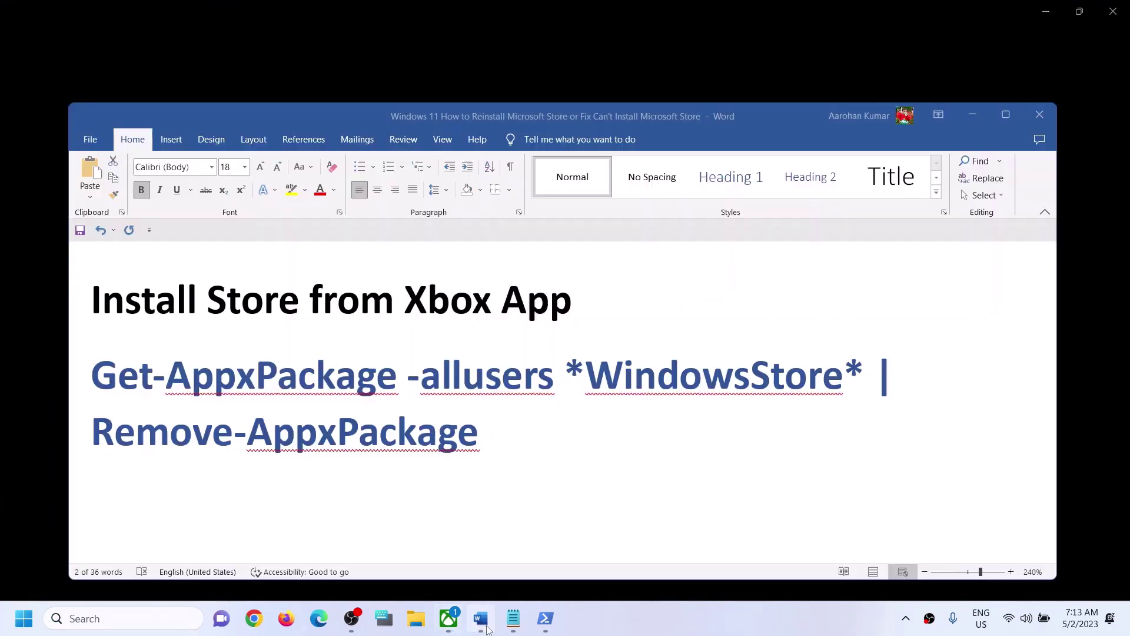
scroll(512, 409, "down", 3)
scroll(512, 408, "down", 1)
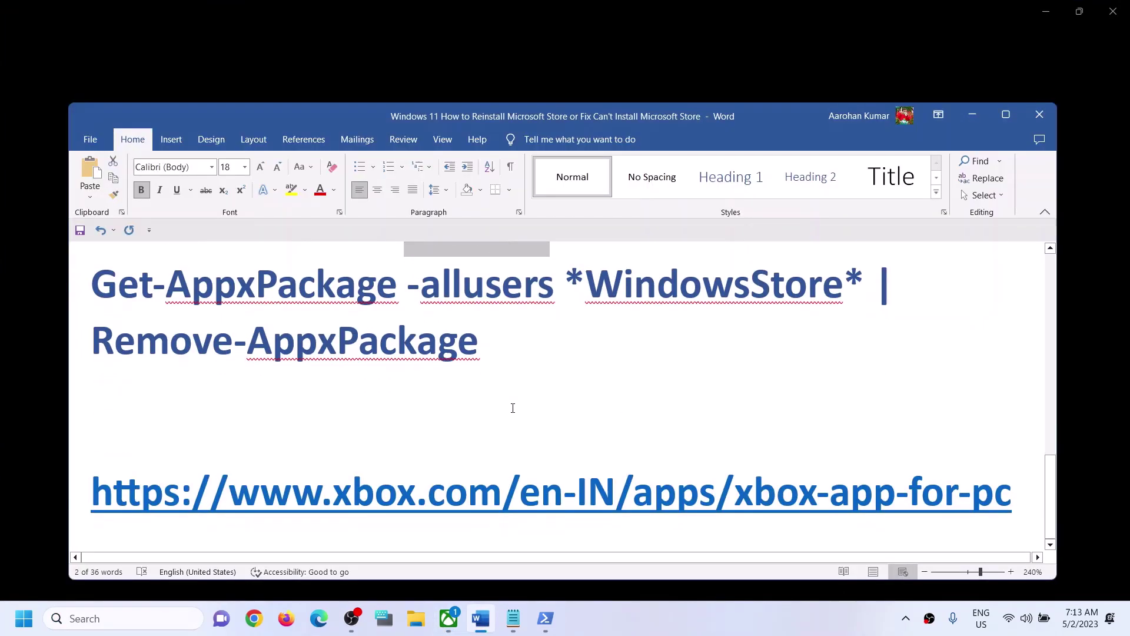
triple_click(480, 492)
key("ctrl+c")
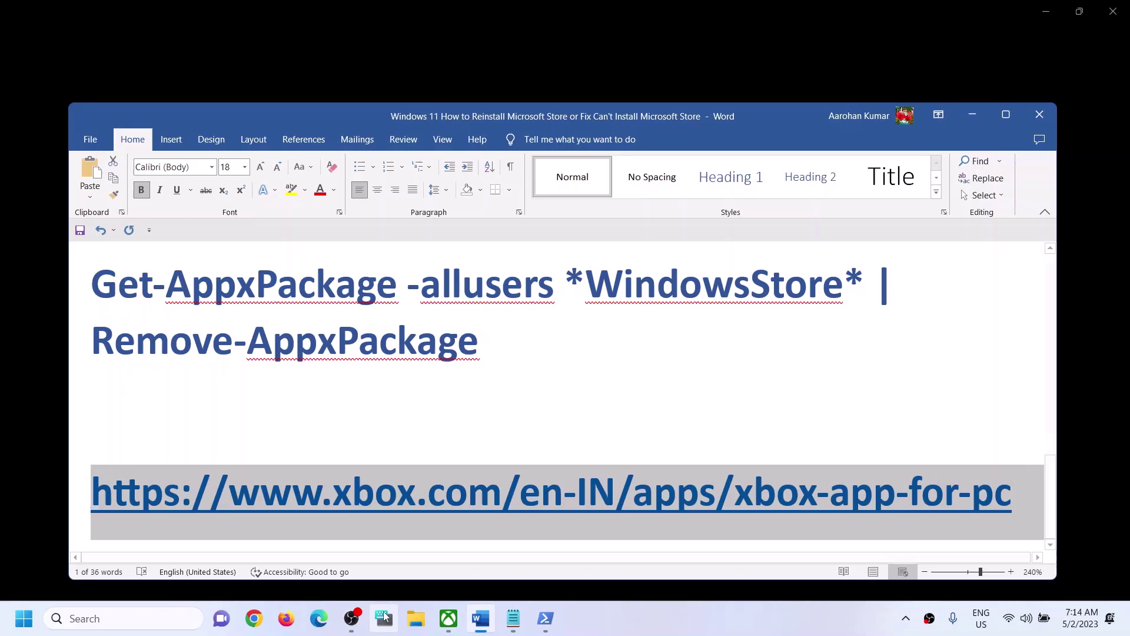
- Open the copied xbox.com link in Chrome and choose DOWNLOAD THE APP to launch Xbox
left_click(253, 618)
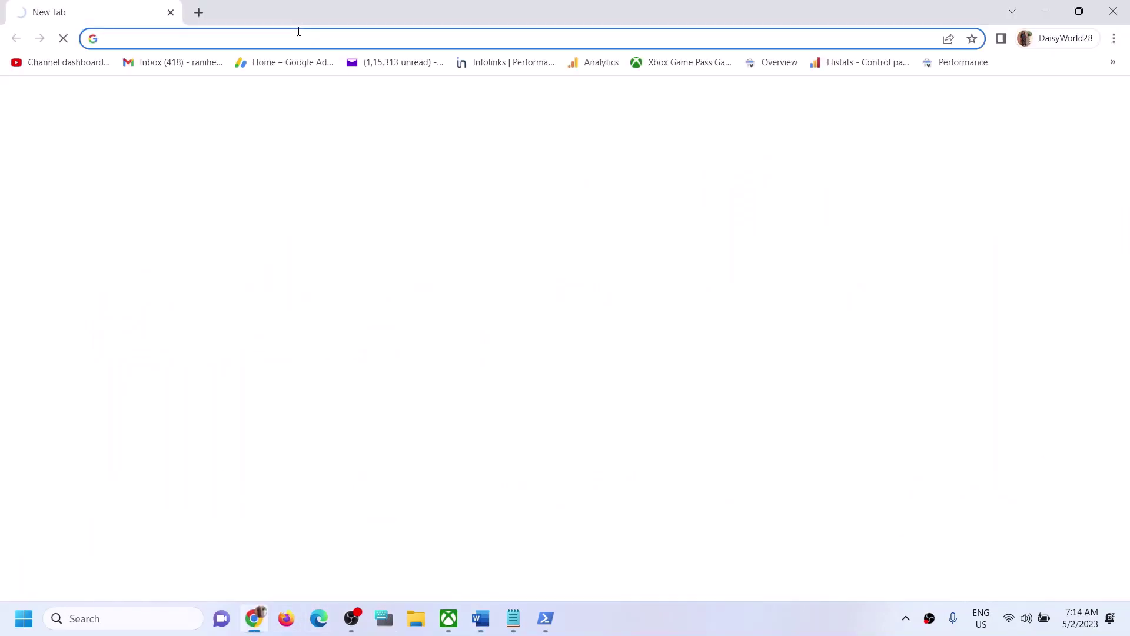
key("ctrl+v")
key("Return")
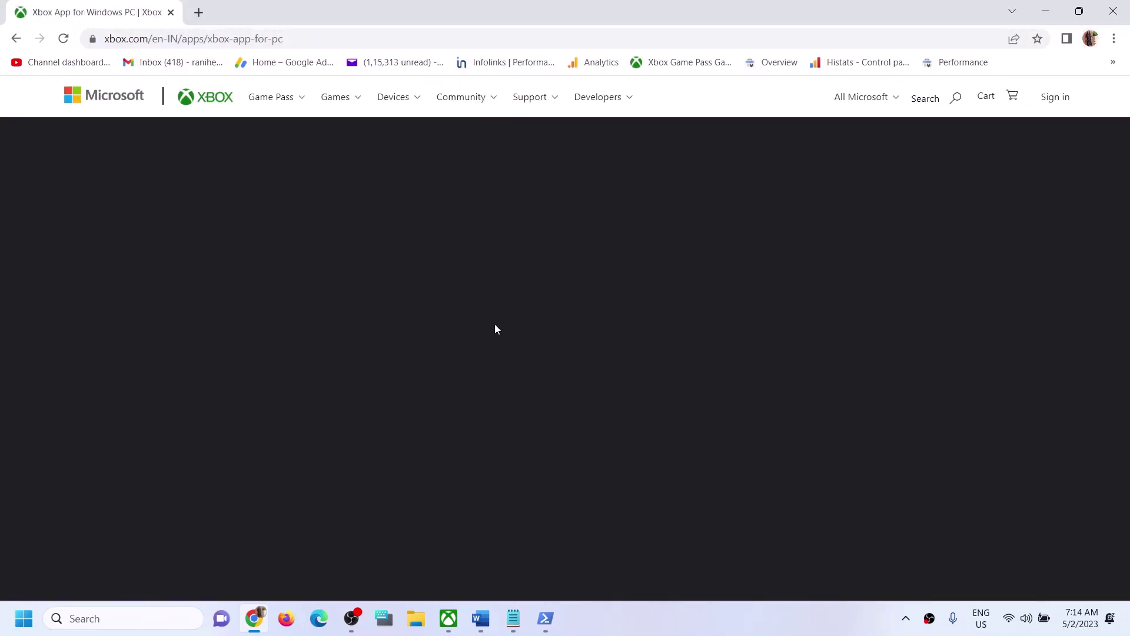
scroll(495, 324, "down", 3)
scroll(496, 323, "down", 3)
scroll(495, 336, "down", 3)
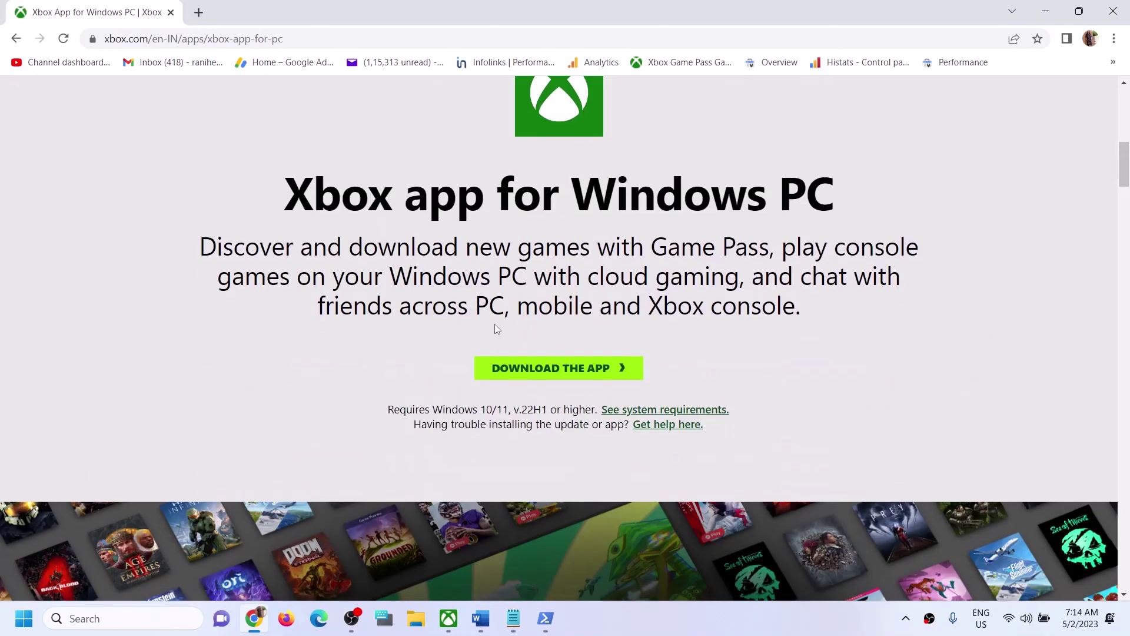
scroll(495, 345, "up", 8)
scroll(554, 378, "down", 4)
scroll(553, 382, "down", 4)
scroll(554, 382, "down", 1)
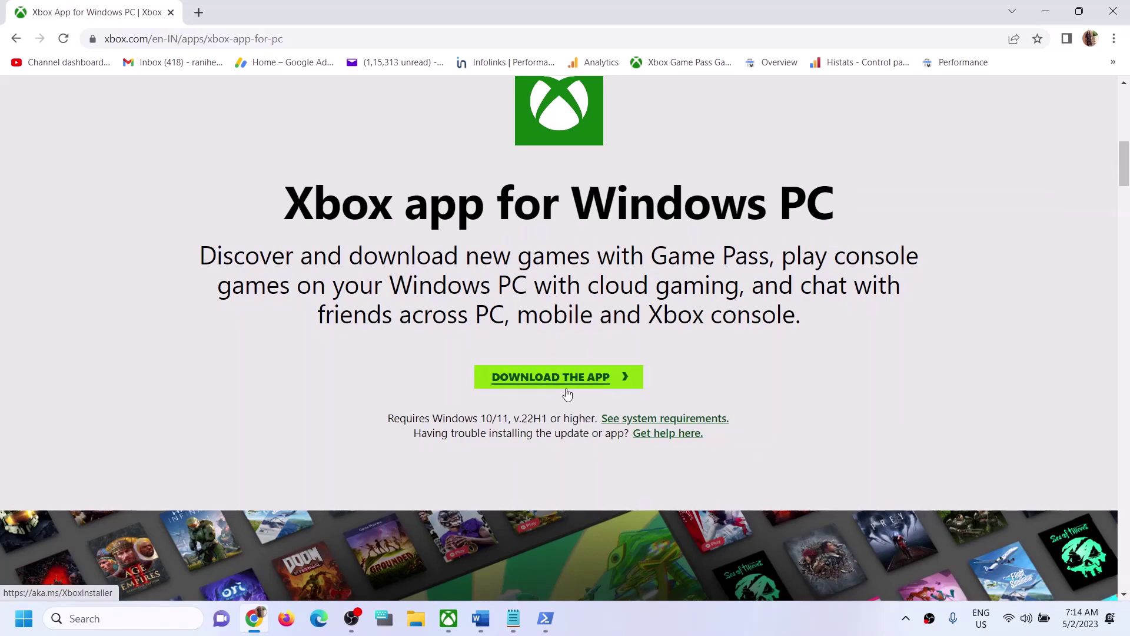
left_click(449, 619)
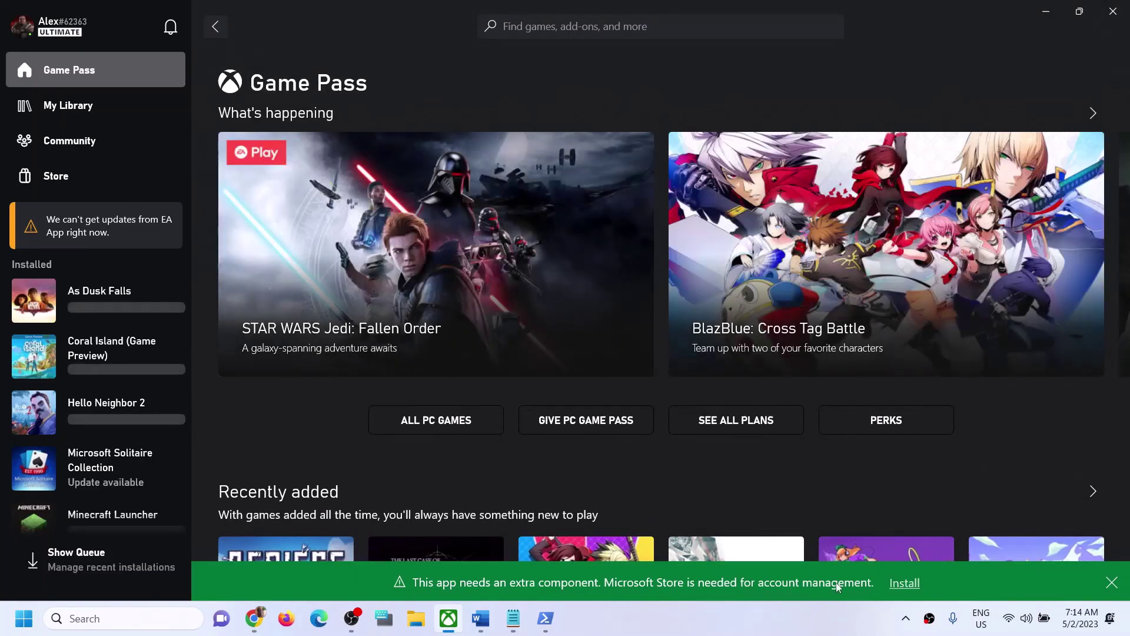
- Install Microsoft Store from the Xbox app's green banner, then launch it through Windows search
left_click(905, 583)
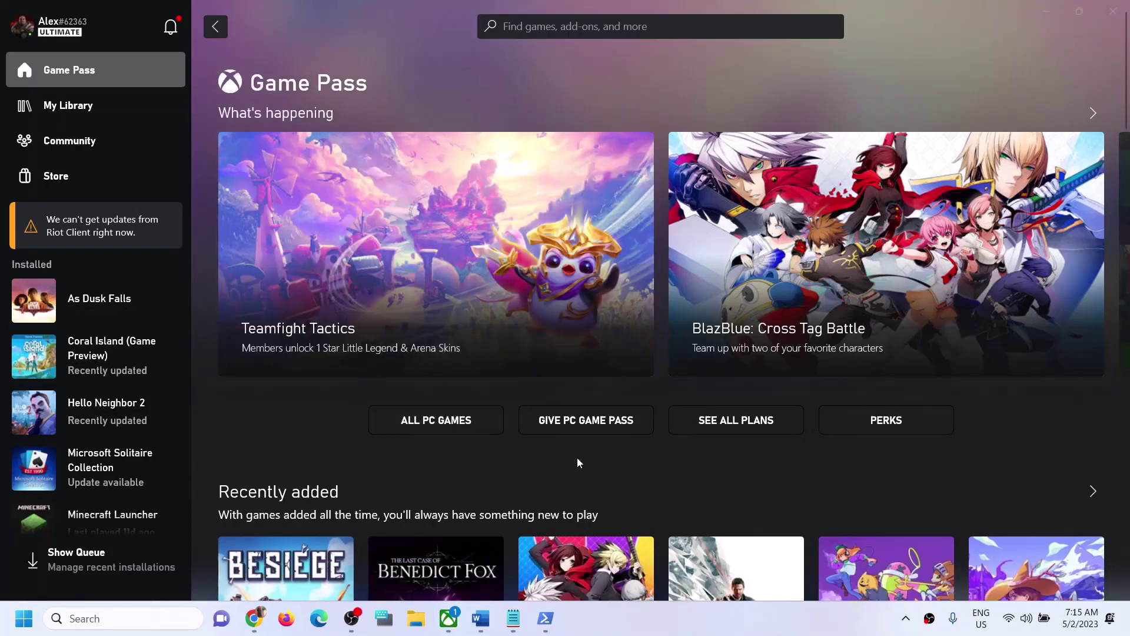
left_click(116, 618)
type("store")
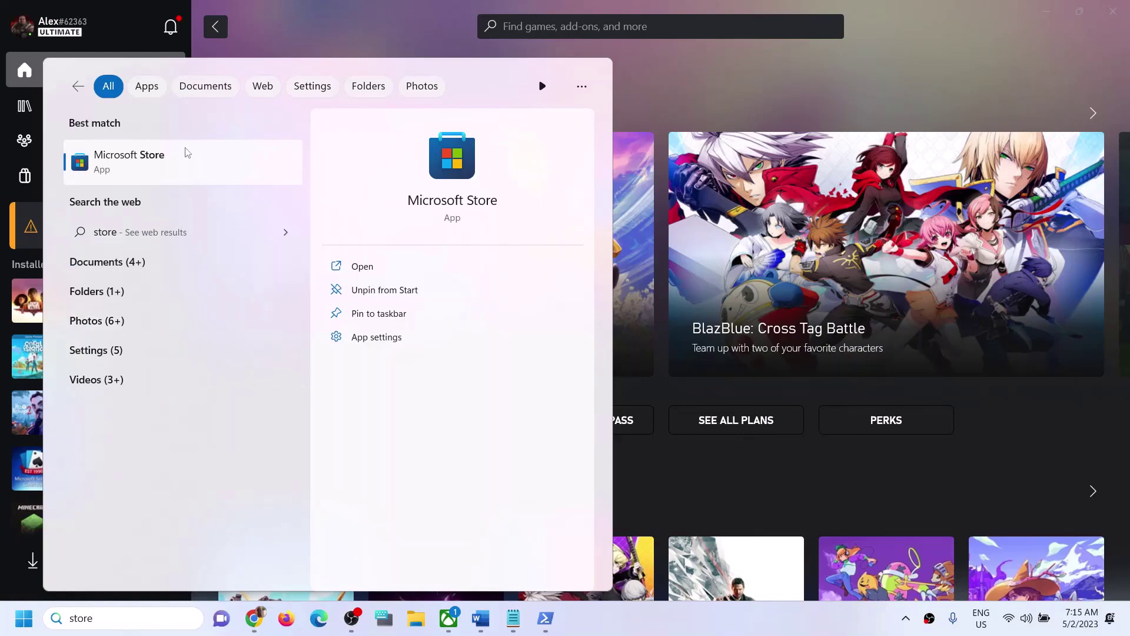
left_click(153, 168)
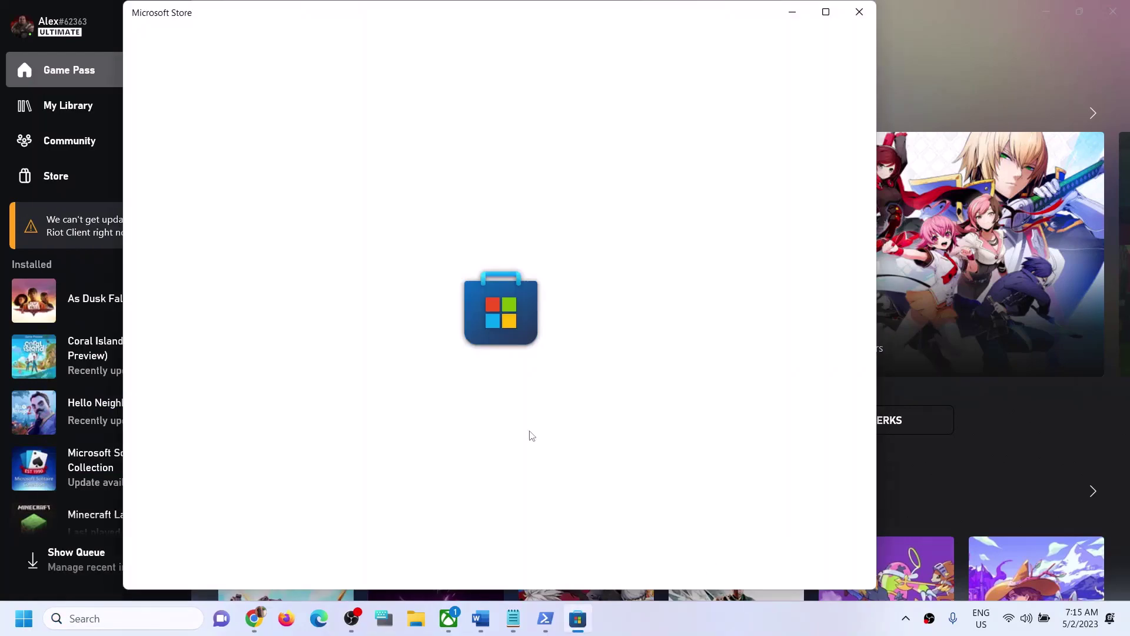
left_click(481, 618)
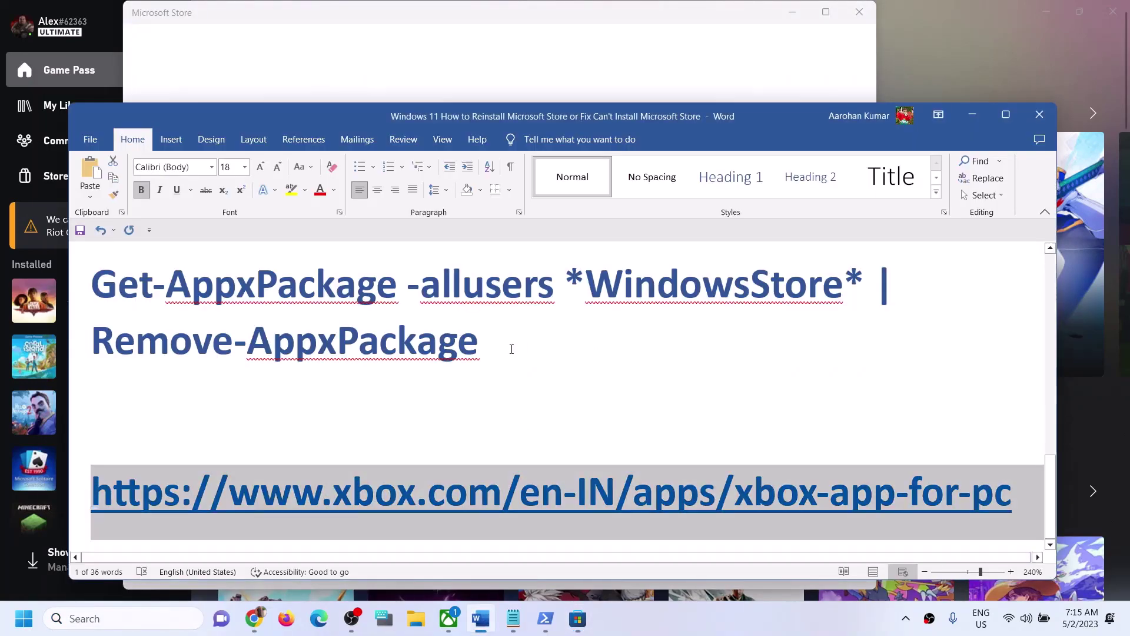
scroll(511, 351, "up", 3)
scroll(511, 350, "down", 2)
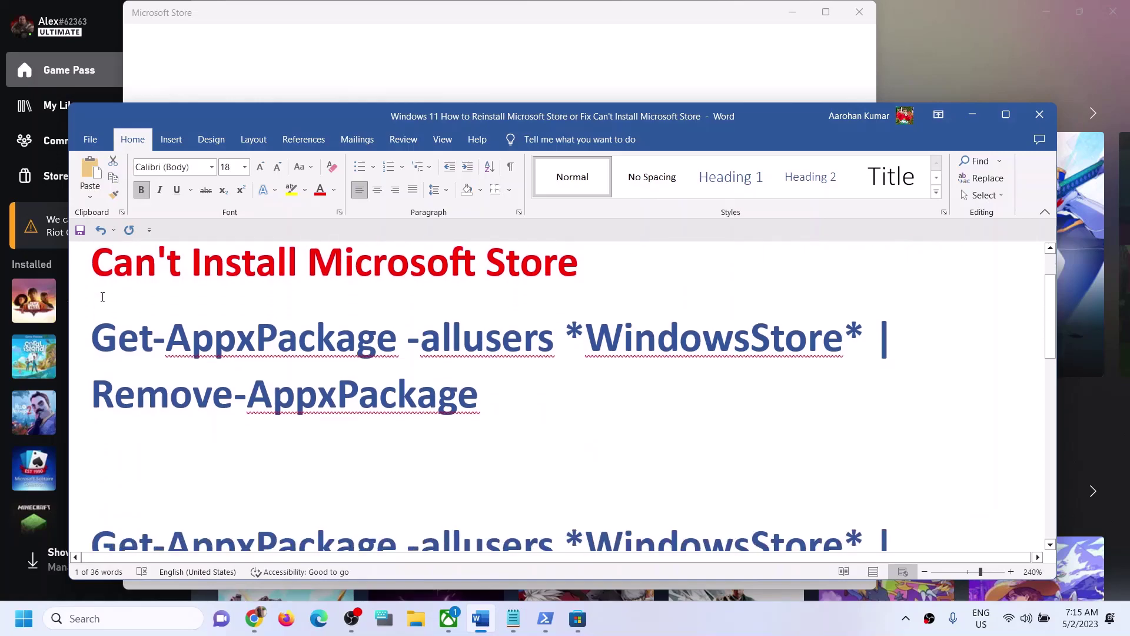
left_click_drag(93, 338, 481, 402)
scroll(446, 416, "down", 3)
scroll(446, 416, "down", 2)
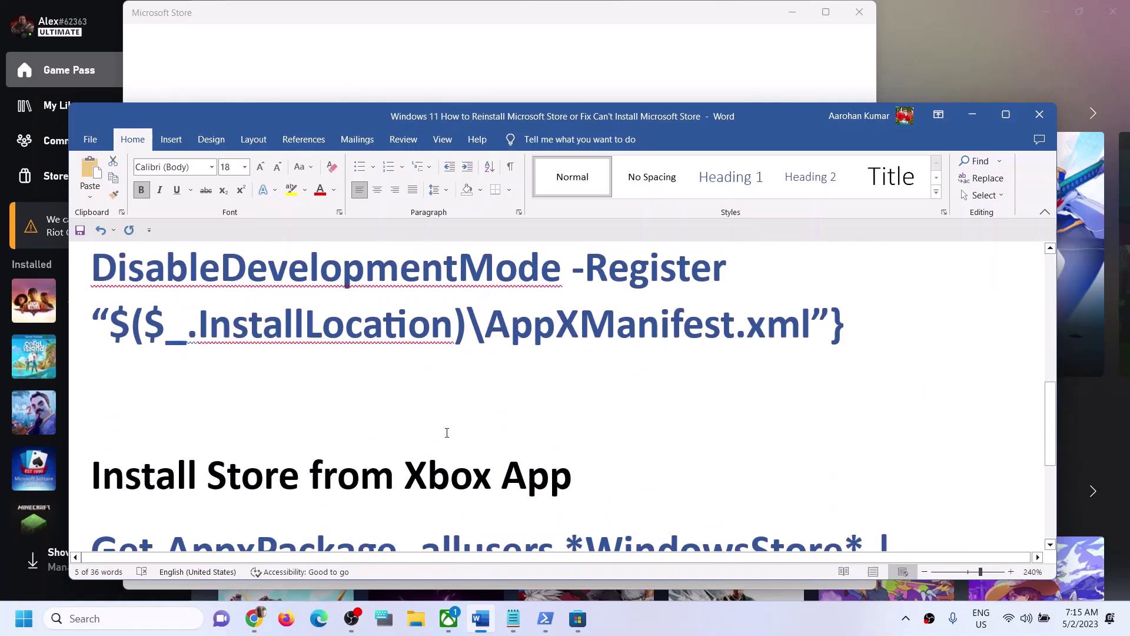
scroll(447, 487, "up", 5)
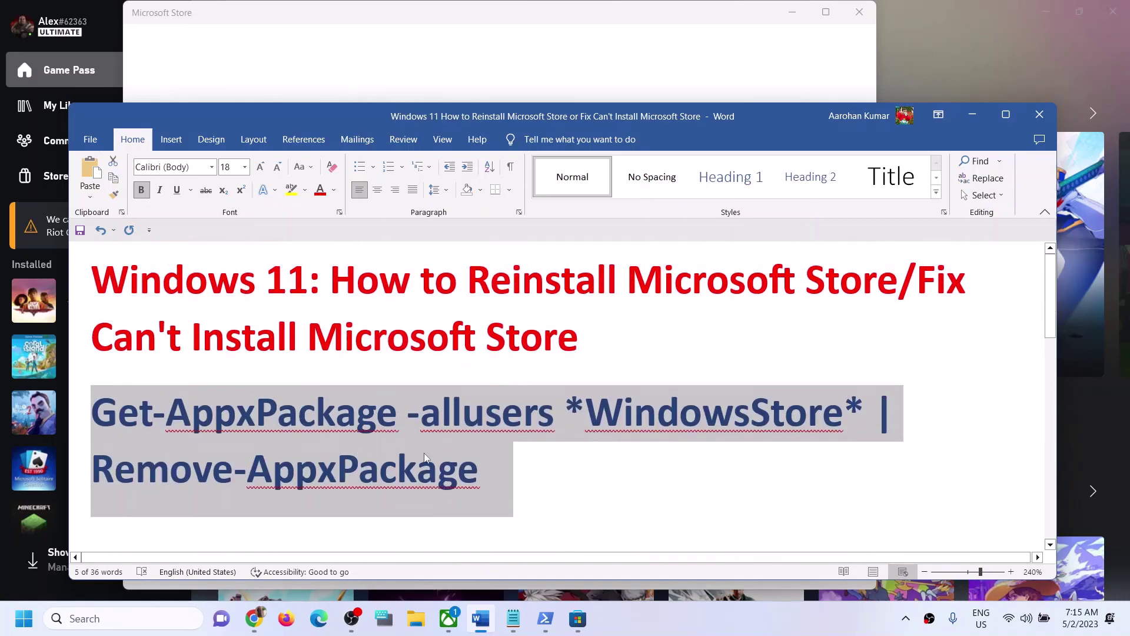
scroll(405, 460, "down", 3)
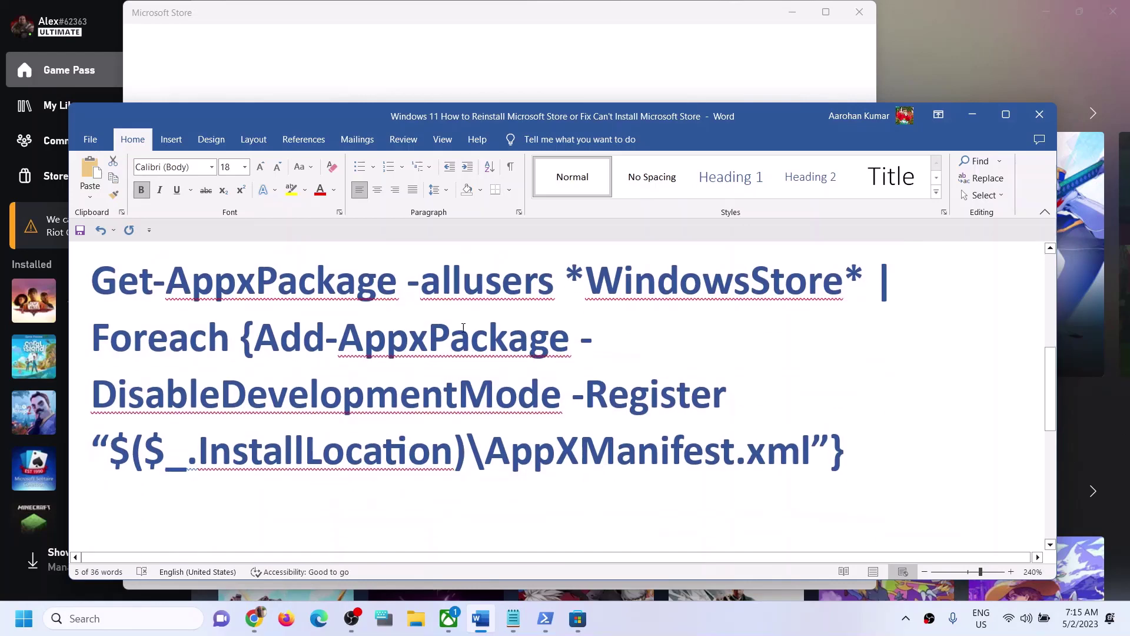
scroll(426, 367, "up", 3)
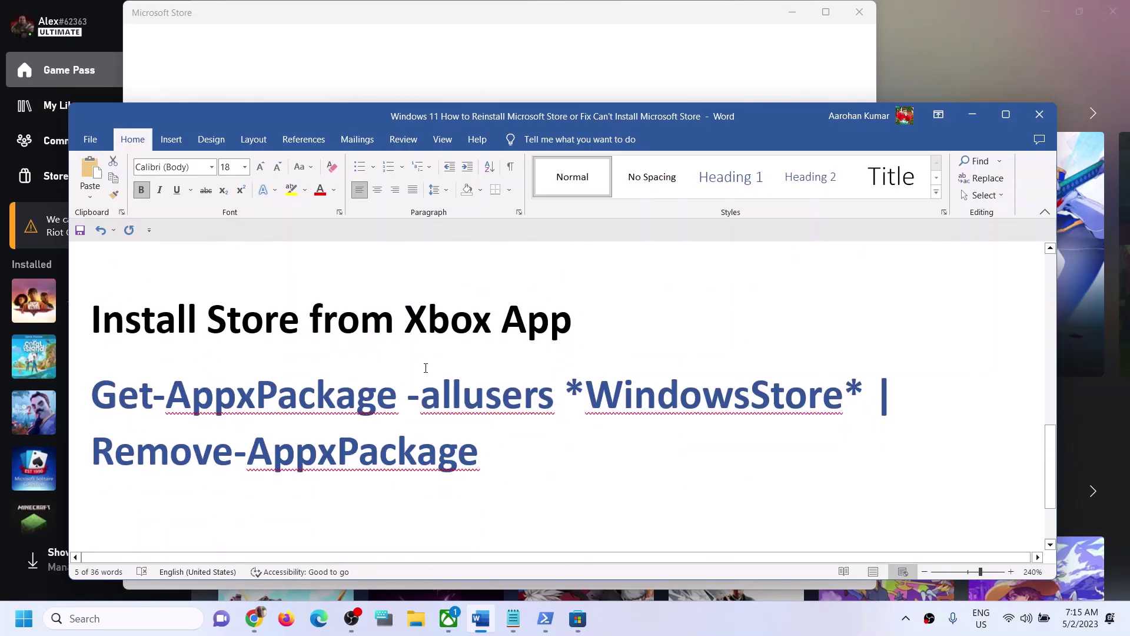
scroll(409, 364, "down", 1)
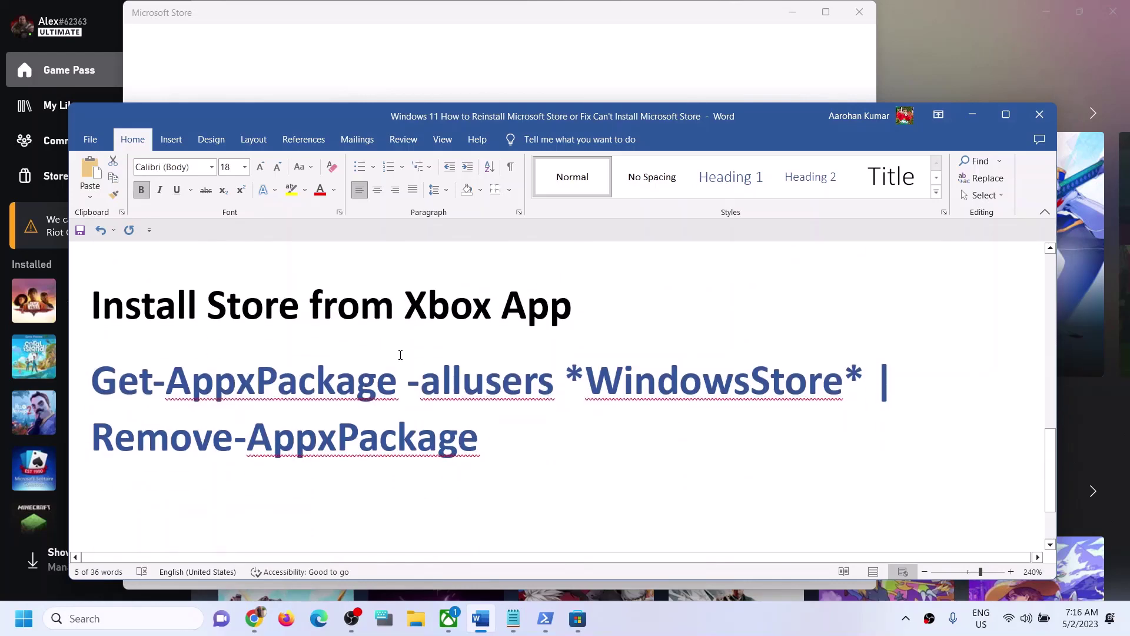
double_click(405, 306)
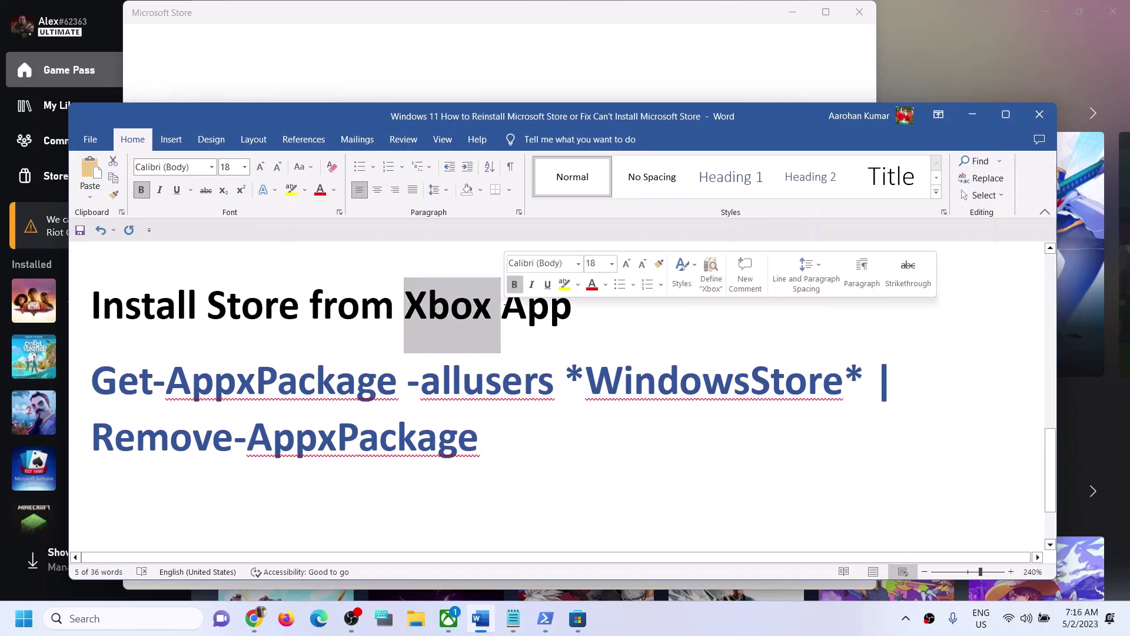
left_click_drag(165, 380, 482, 437)
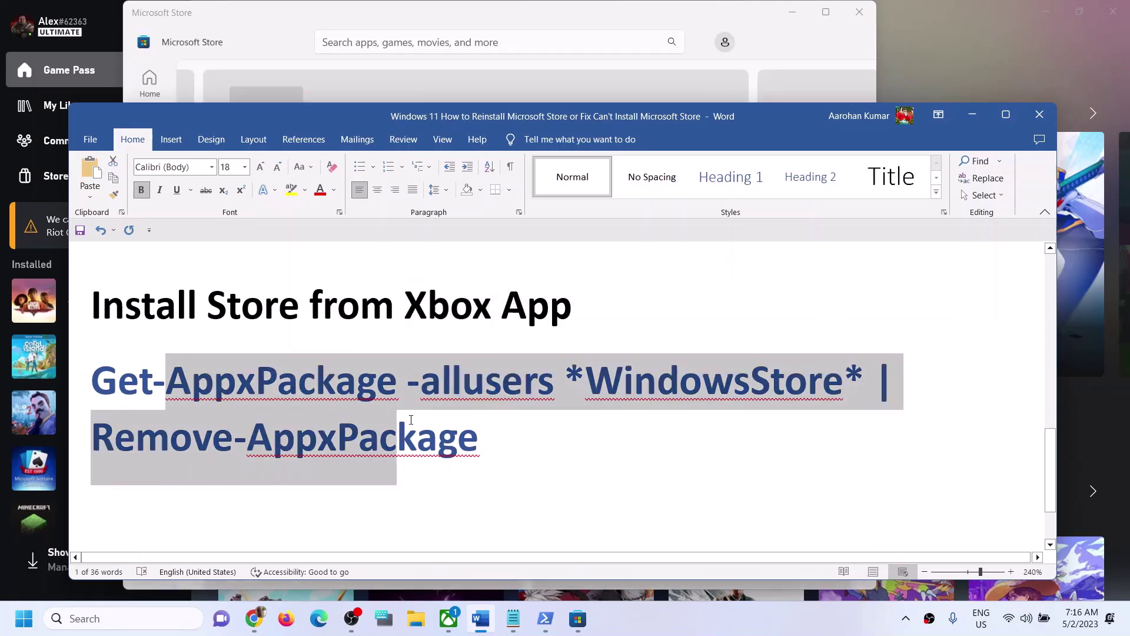
scroll(410, 420, "down", 3)
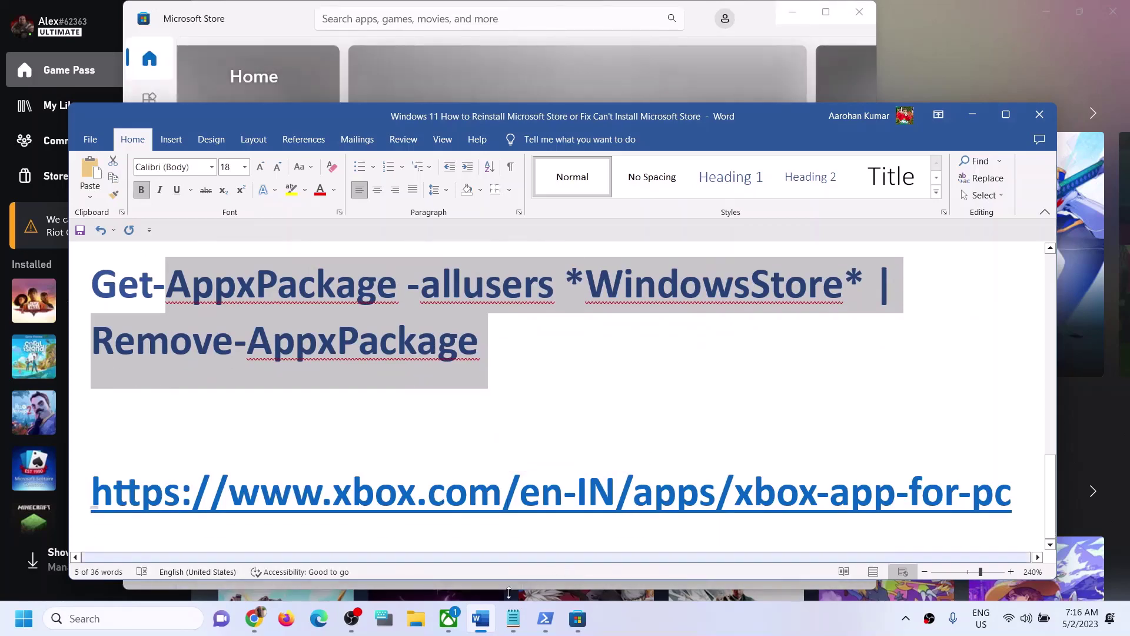
- Hide the other windows, bring Microsoft Store forward from the taskbar, and maximize it
left_click(449, 618)
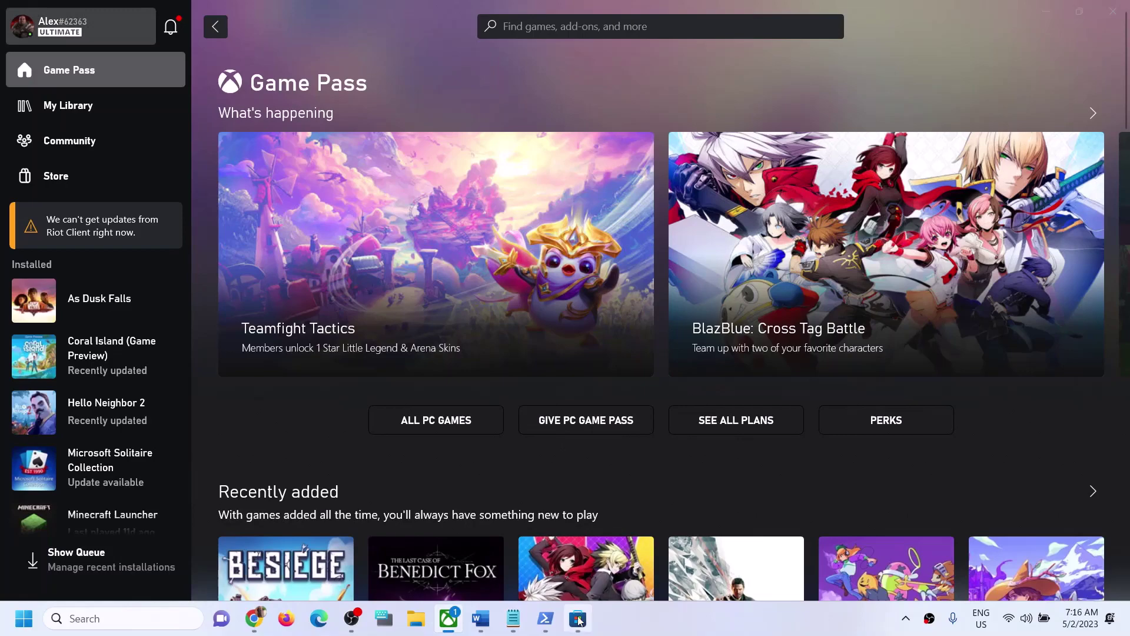
left_click(578, 618)
left_click(825, 11)
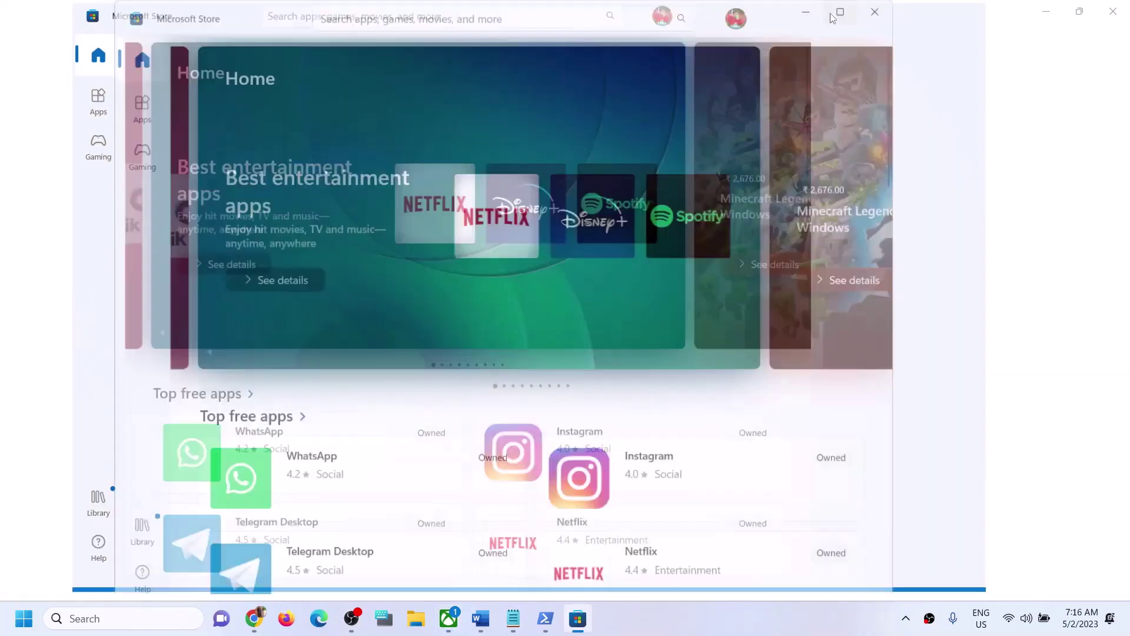